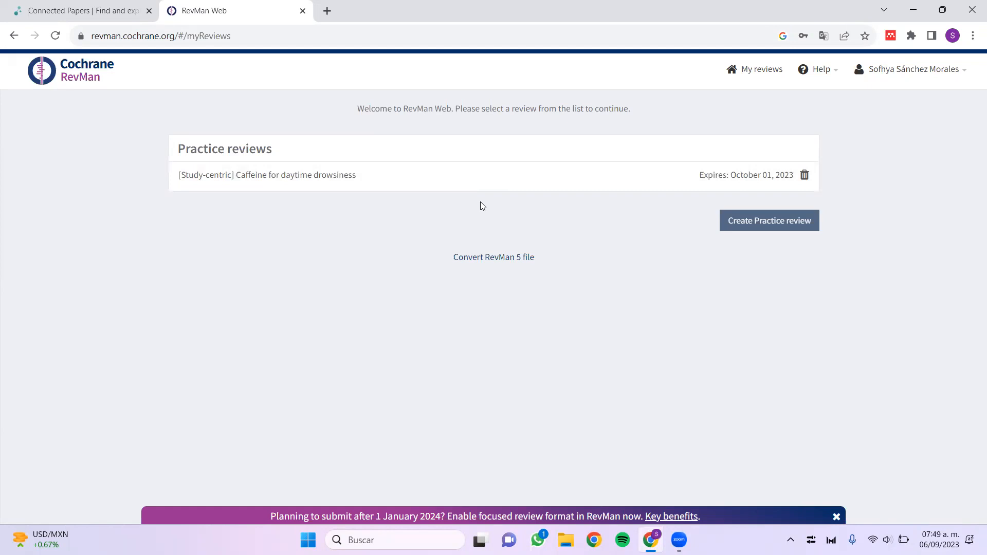
# Open the practice review "Caffeine for daytime drowsiness" and accept the study-centric data notice.
pyautogui.click(318, 180)
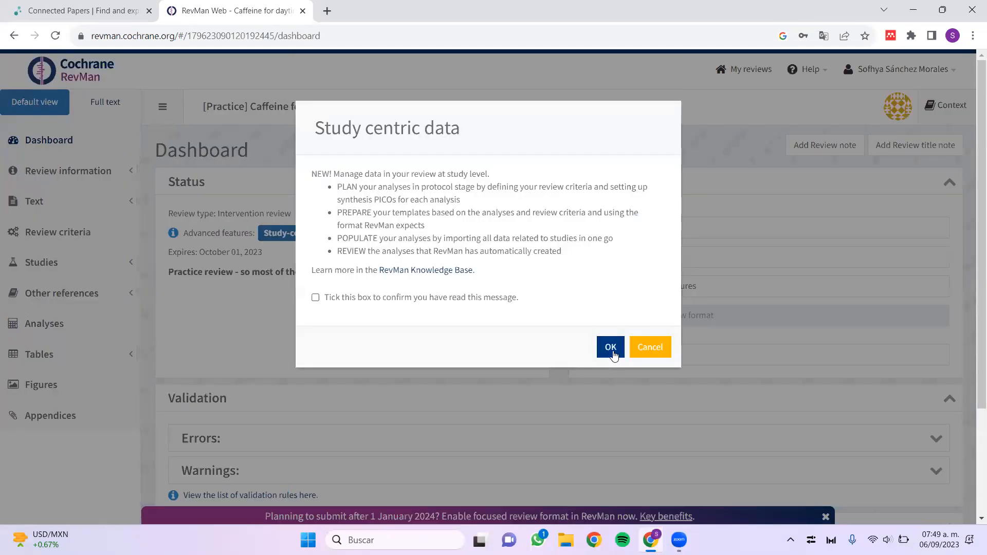
pyautogui.click(611, 347)
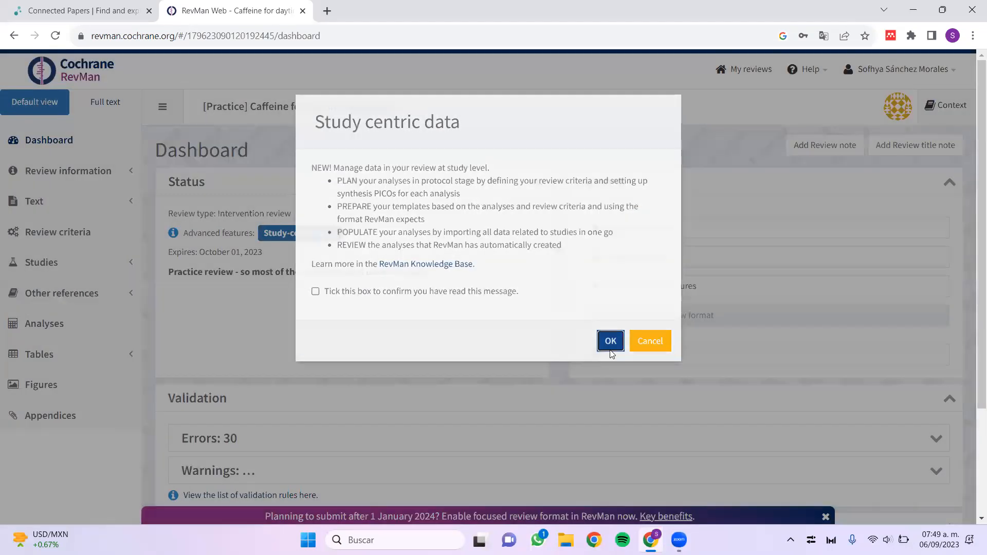
pyautogui.scroll(-3, 455, 477)
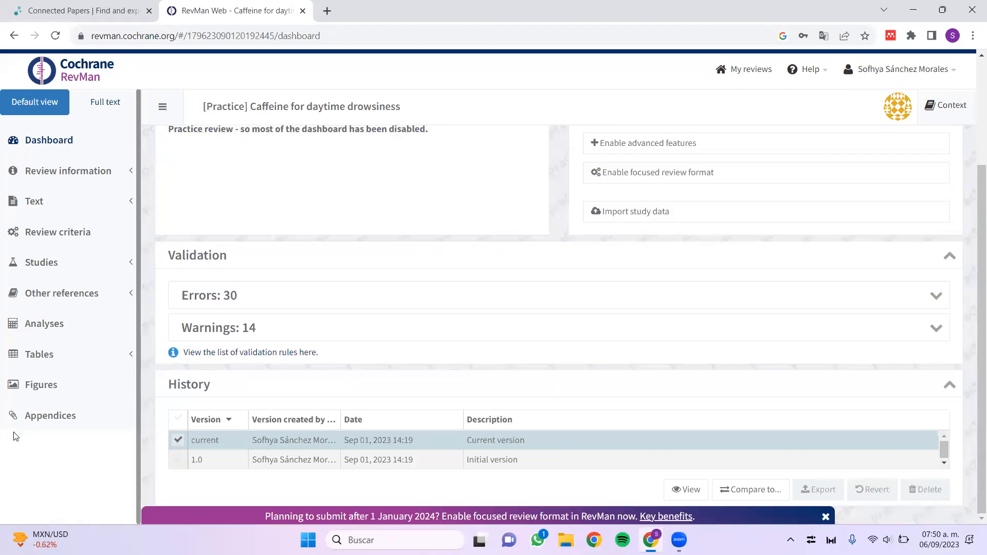
# Add a new study to the review's included studies.
pyautogui.click(98, 267)
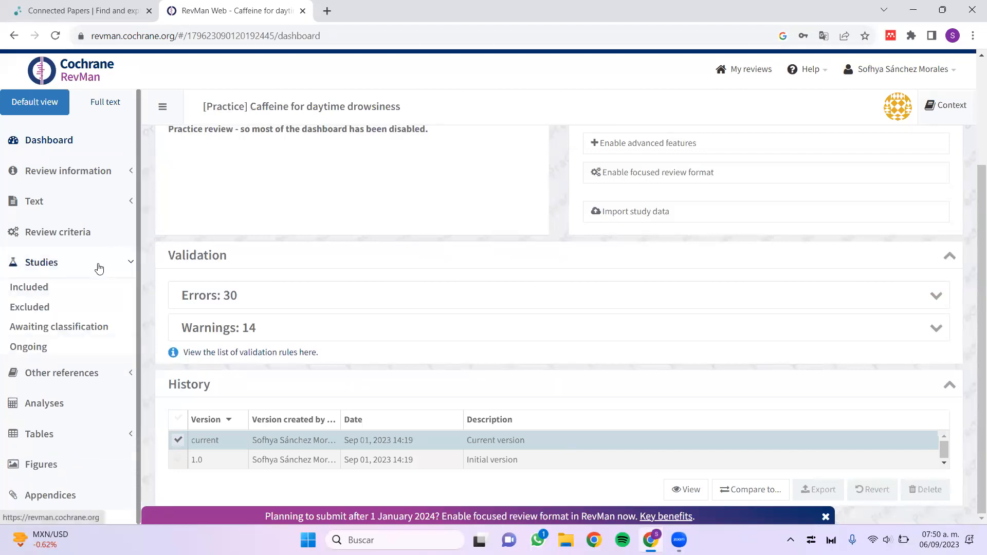
pyautogui.click(40, 288)
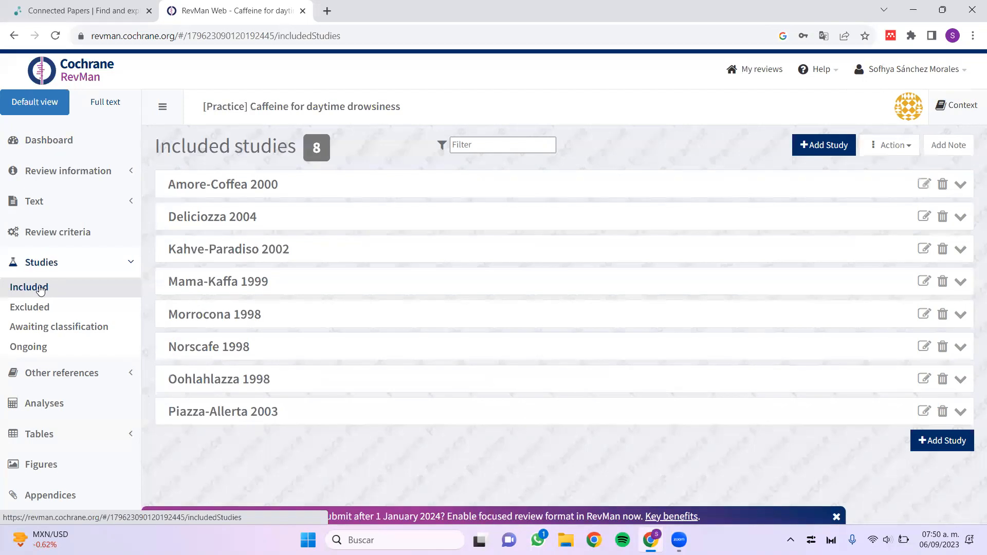
pyautogui.click(825, 149)
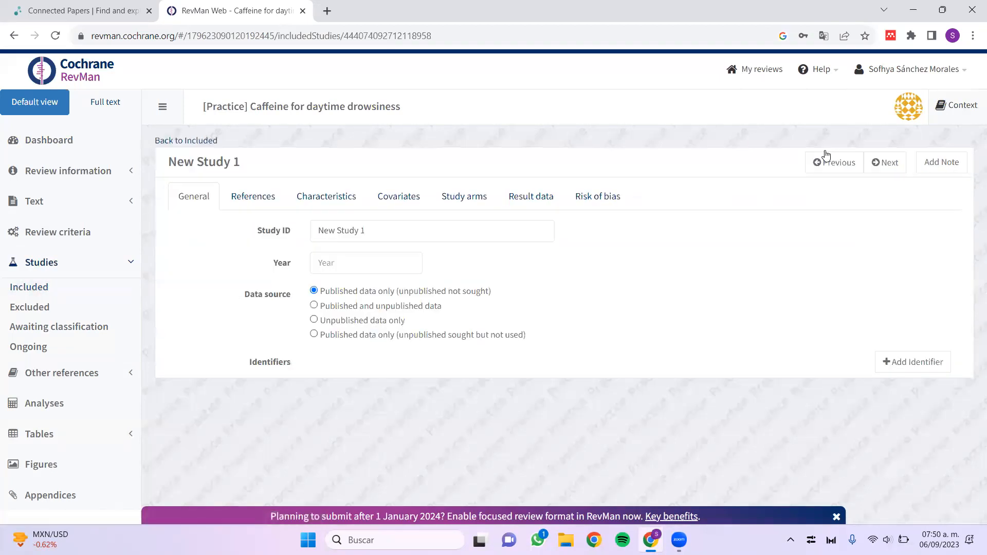
# Set the new study's ID to GREACE 2002 and its year to 2002.
pyautogui.click(419, 234)
pyautogui.press('BackSpace')
pyautogui.press('BackSpace')
pyautogui.press('BackSpace')
pyautogui.press('BackSpace')
pyautogui.press('BackSpace')
pyautogui.press('BackSpace')
pyautogui.press('BackSpace')
pyautogui.press('BackSpace')
pyautogui.press('BackSpace')
pyautogui.press('BackSpace')
pyautogui.press('BackSpace')
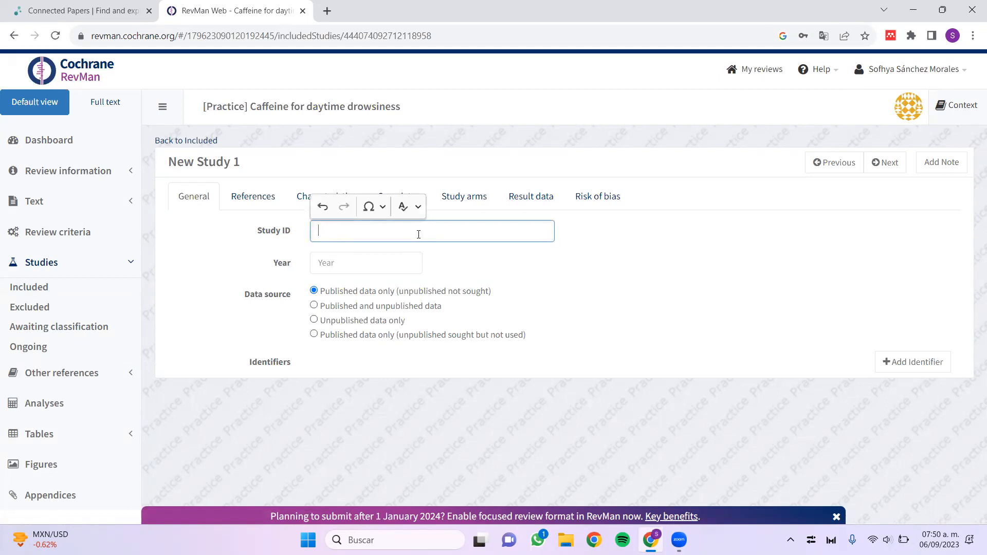
pyautogui.write('GREACE 2002')
pyautogui.click(352, 264)
pyautogui.write('2002')
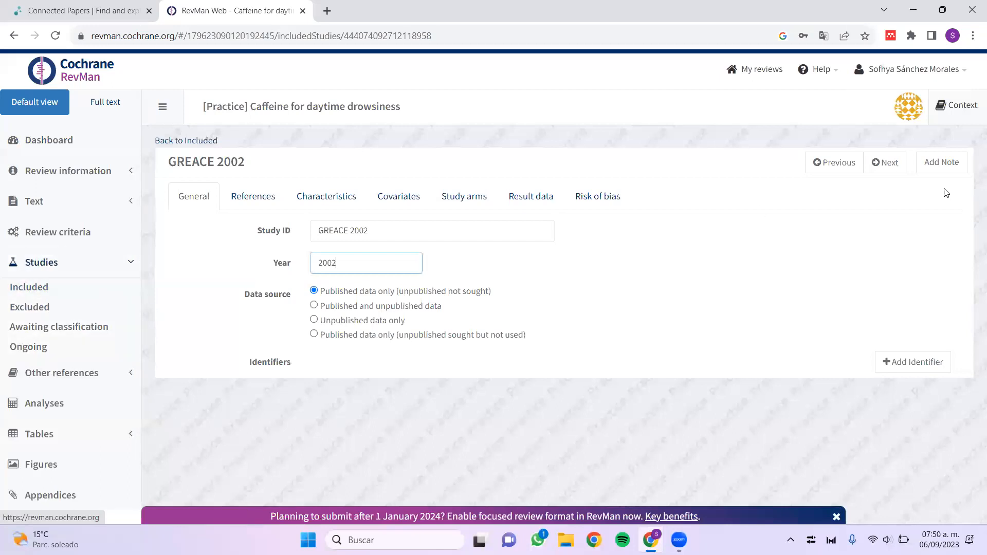
pyautogui.click(892, 163)
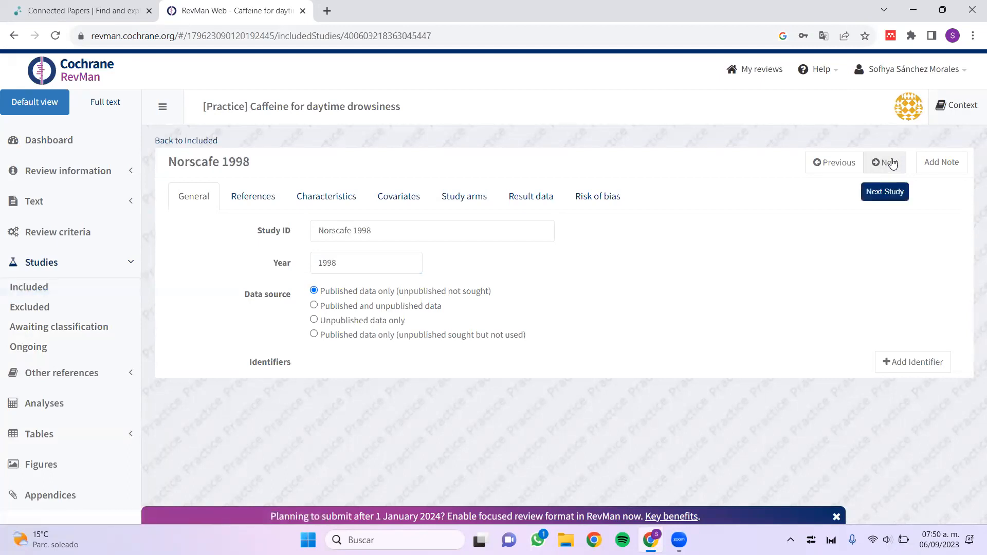
pyautogui.click(396, 232)
pyautogui.rightClick(245, 234)
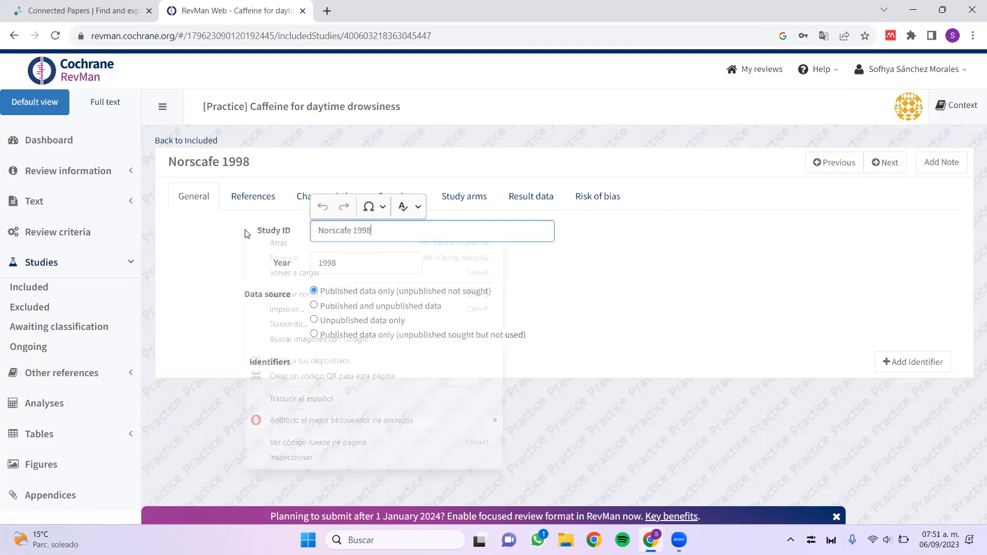
pyautogui.click(545, 262)
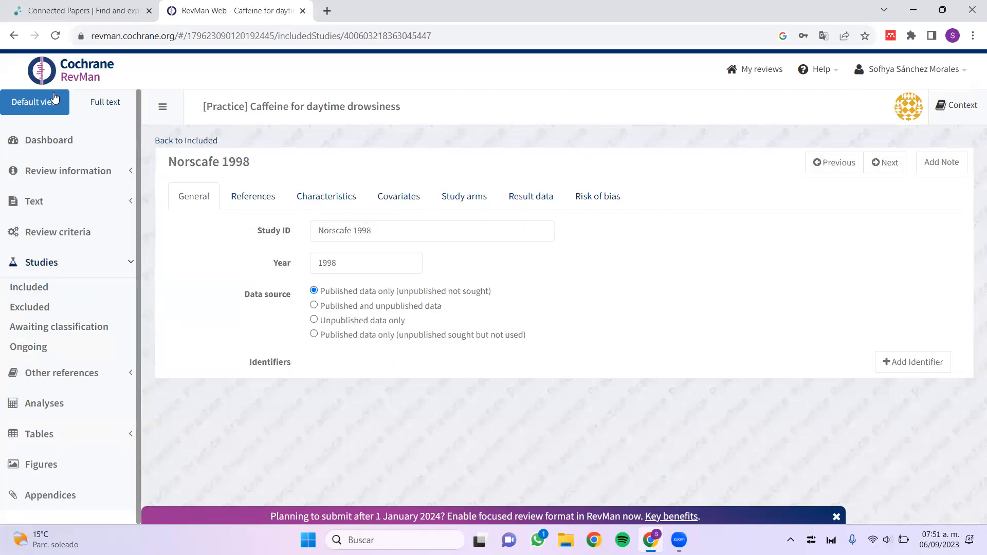
# Delete the included studies Amore-Coffea 2000, Deliciozza 2004, Kahve-Paradiso 2002 and Mama-Kaffa 1999.
pyautogui.click(46, 291)
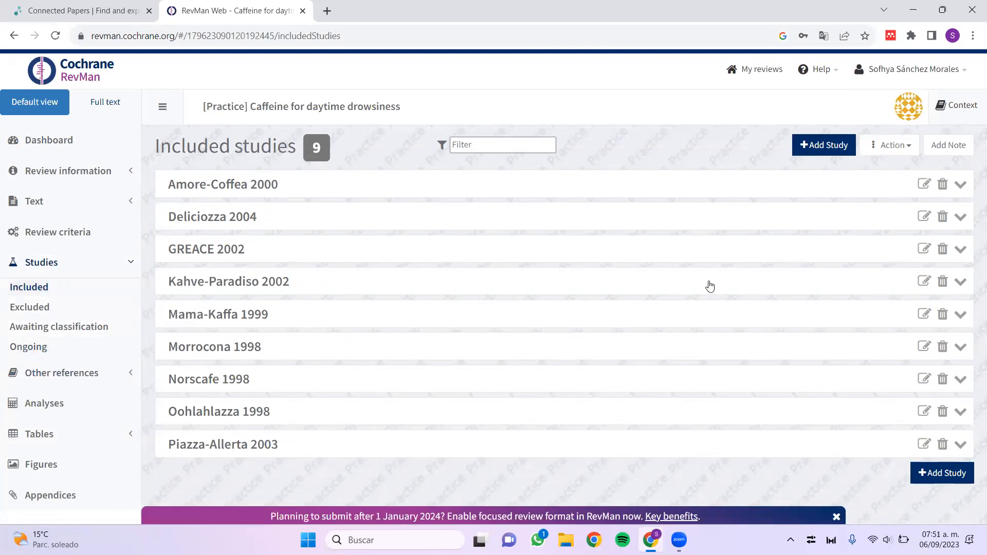
pyautogui.click(942, 184)
pyautogui.click(472, 366)
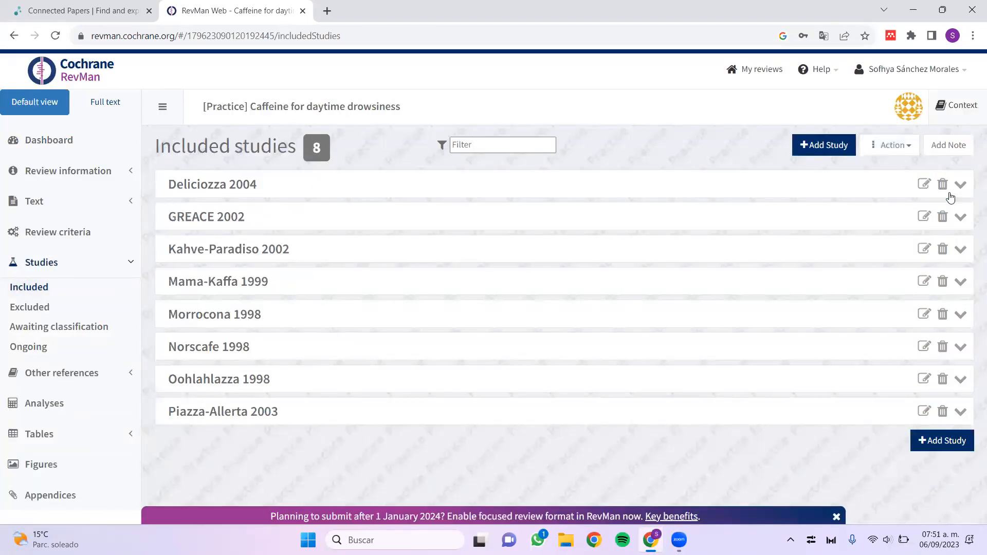
pyautogui.click(944, 187)
pyautogui.click(480, 362)
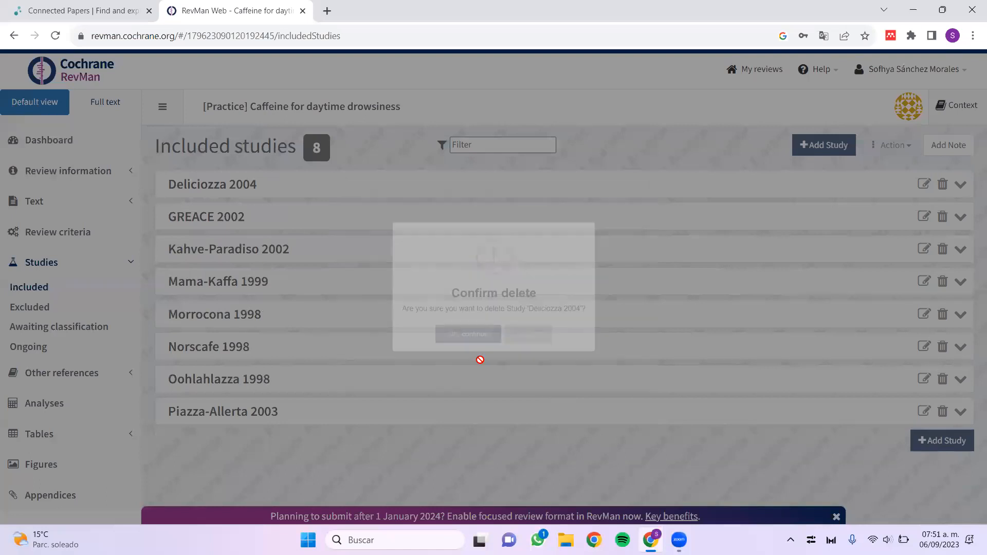
pyautogui.click(937, 221)
pyautogui.click(937, 221)
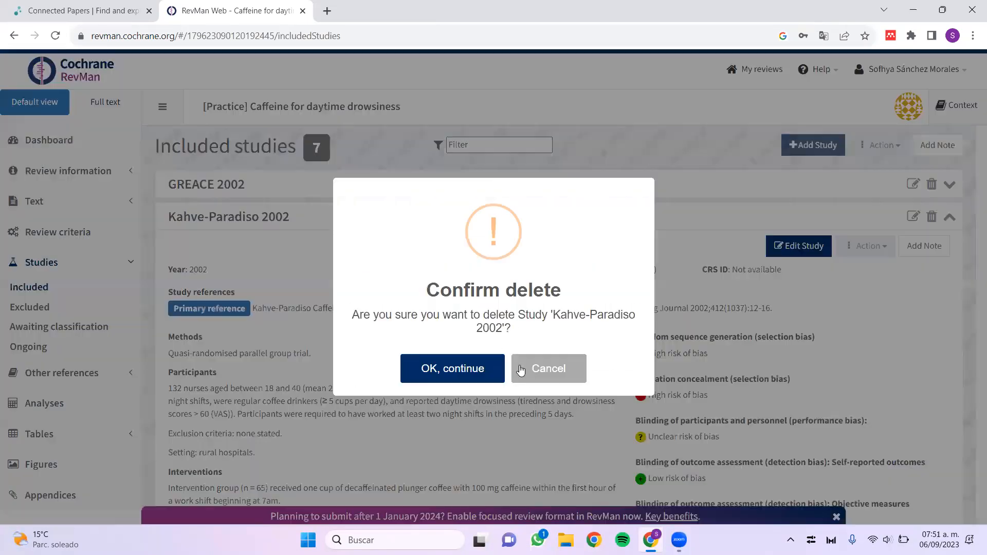
pyautogui.click(450, 364)
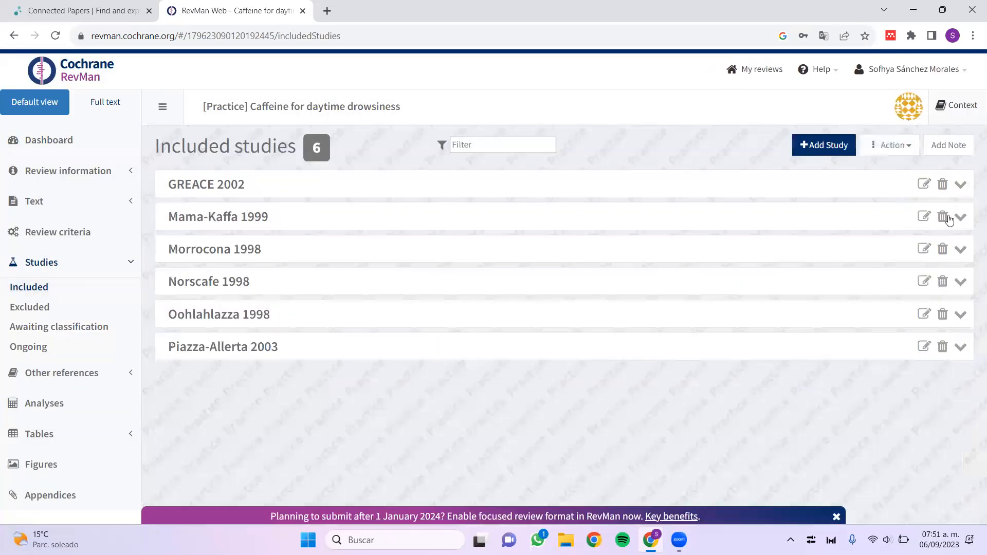
pyautogui.click(943, 216)
pyautogui.click(465, 369)
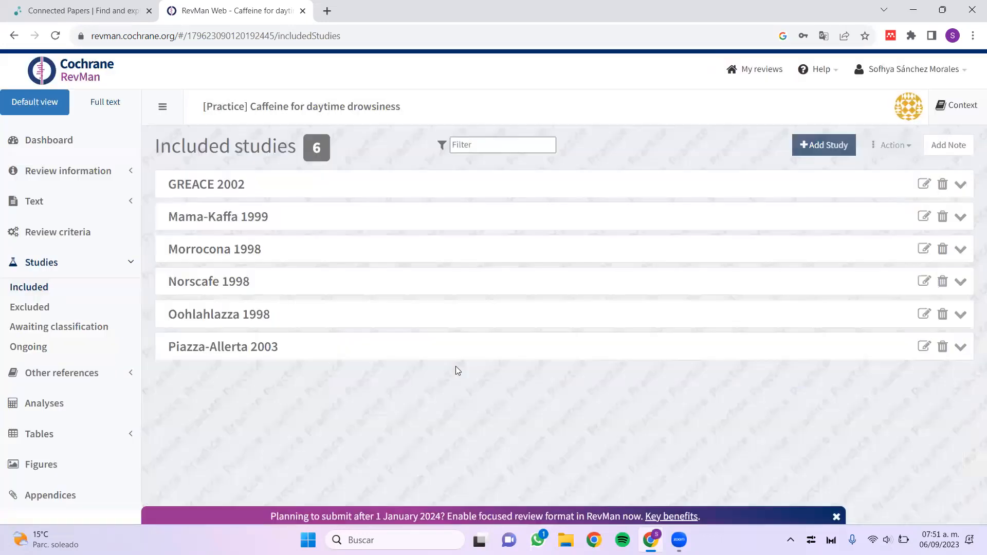
# Examine the GREACE 2002 study's details, risk of bias entries and available study actions.
pyautogui.click(937, 321)
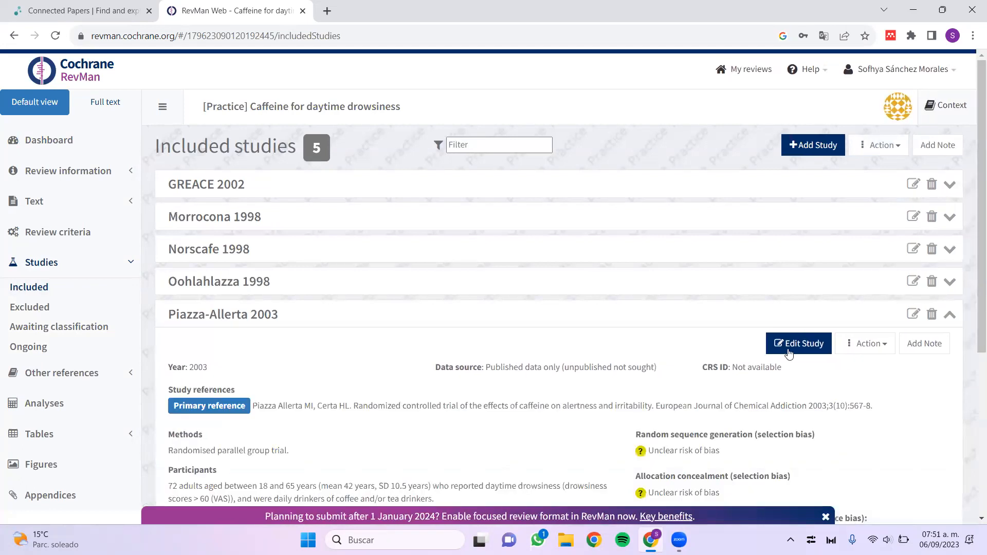
pyautogui.click(935, 323)
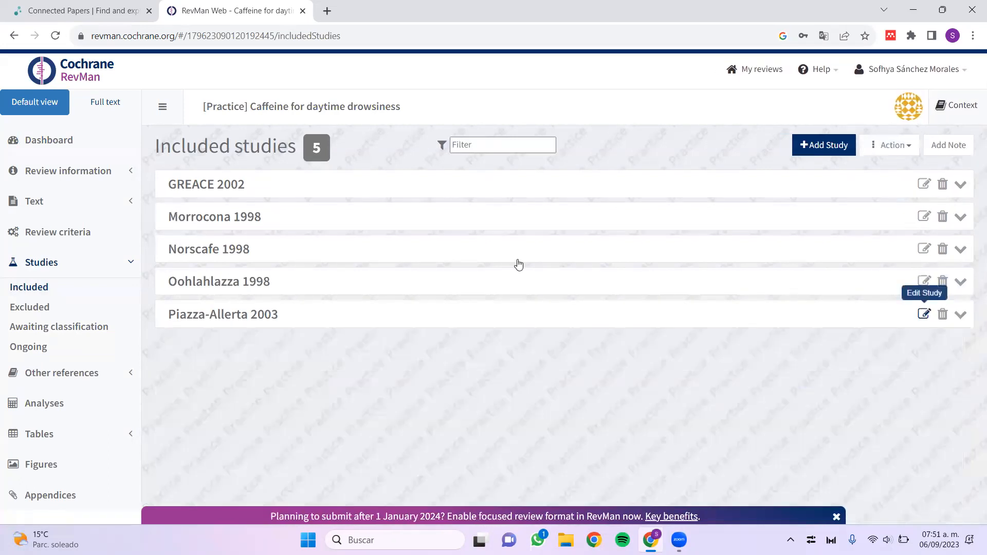
pyautogui.click(230, 189)
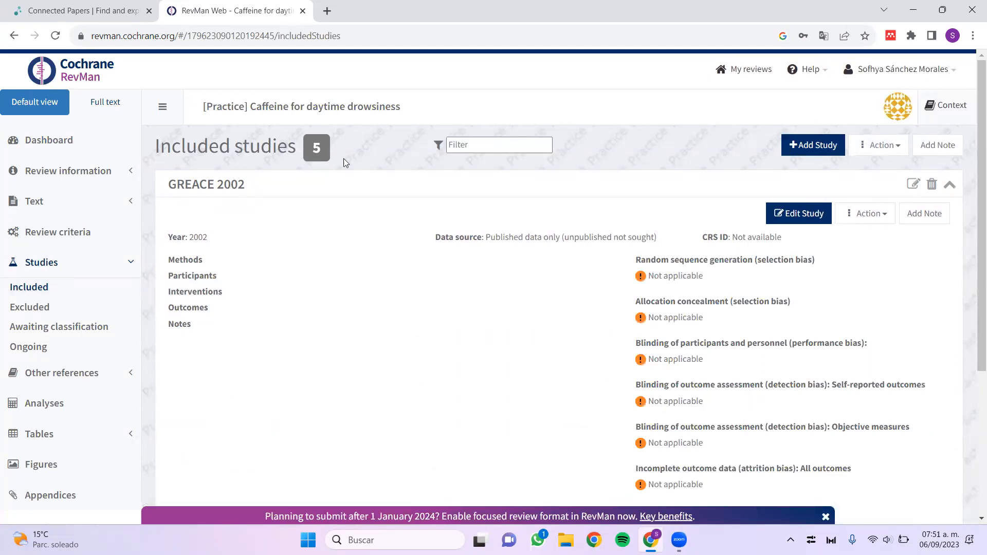
pyautogui.click(868, 214)
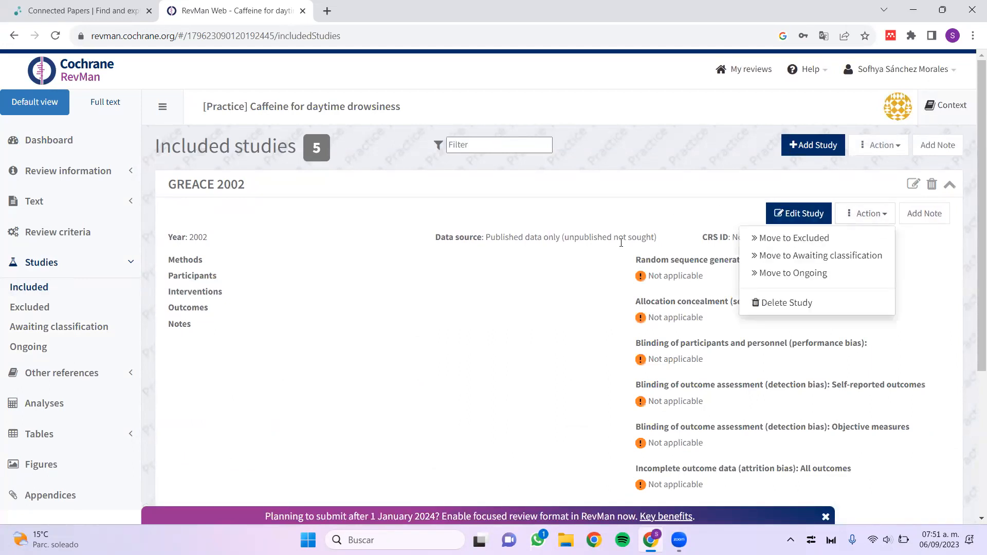
pyautogui.click(664, 238)
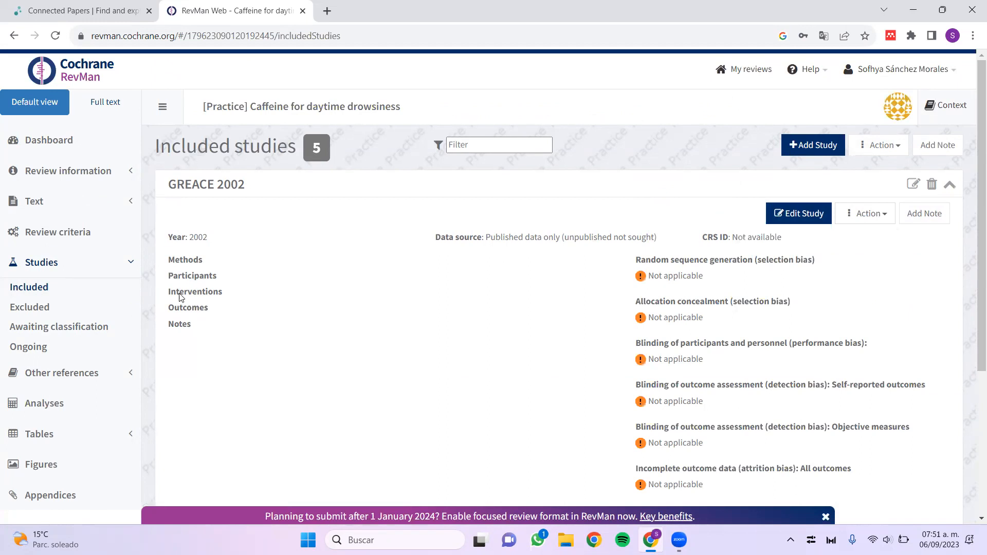
pyautogui.scroll(-3, 316, 320)
pyautogui.scroll(3, 316, 320)
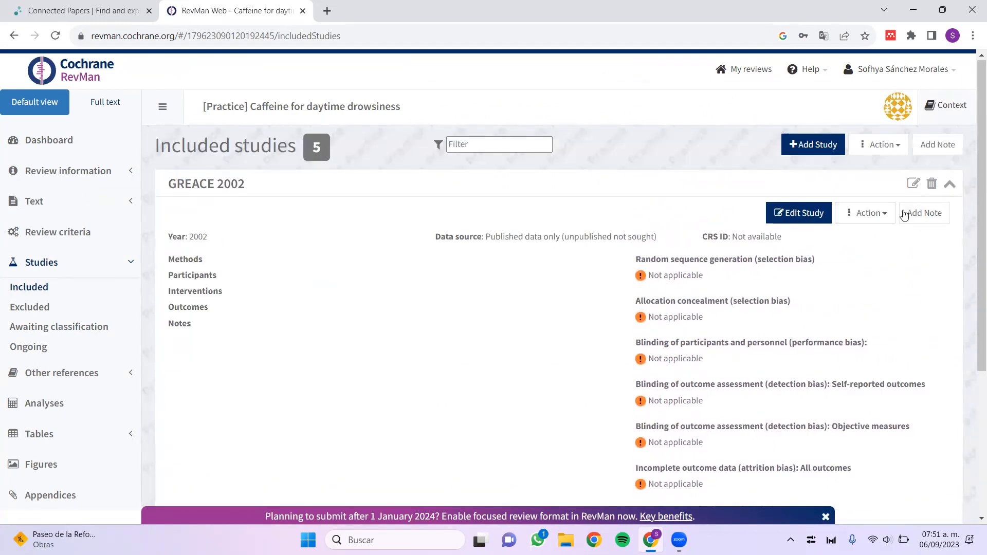
# Inspect the risk of bias setup and its random sequence generation item, and return to the included studies.
pyautogui.click(894, 145)
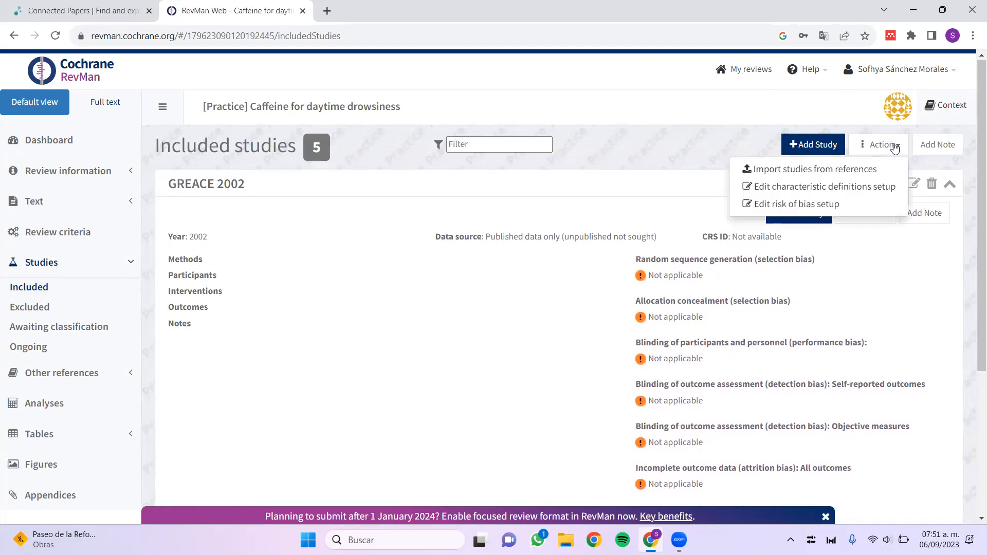
pyautogui.click(841, 210)
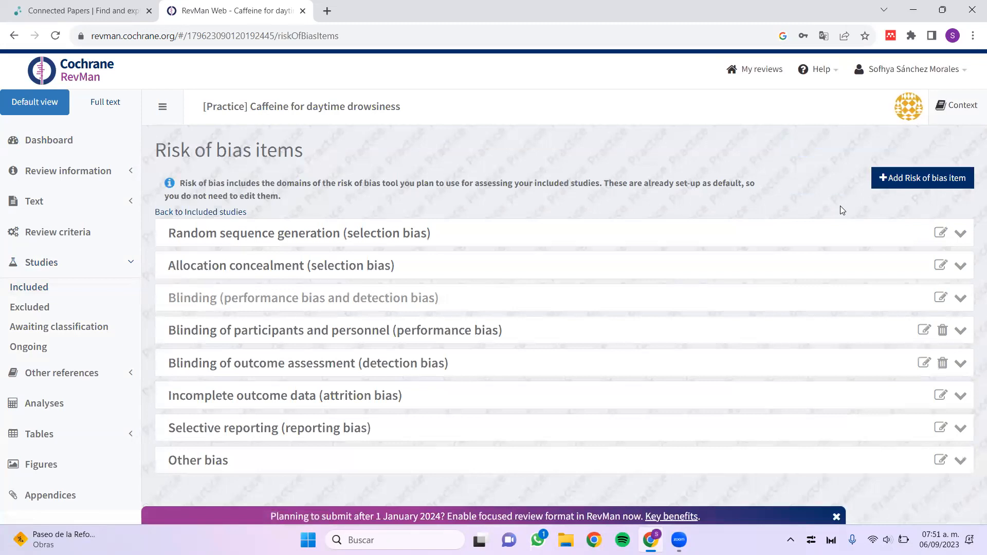
pyautogui.click(963, 233)
pyautogui.click(821, 263)
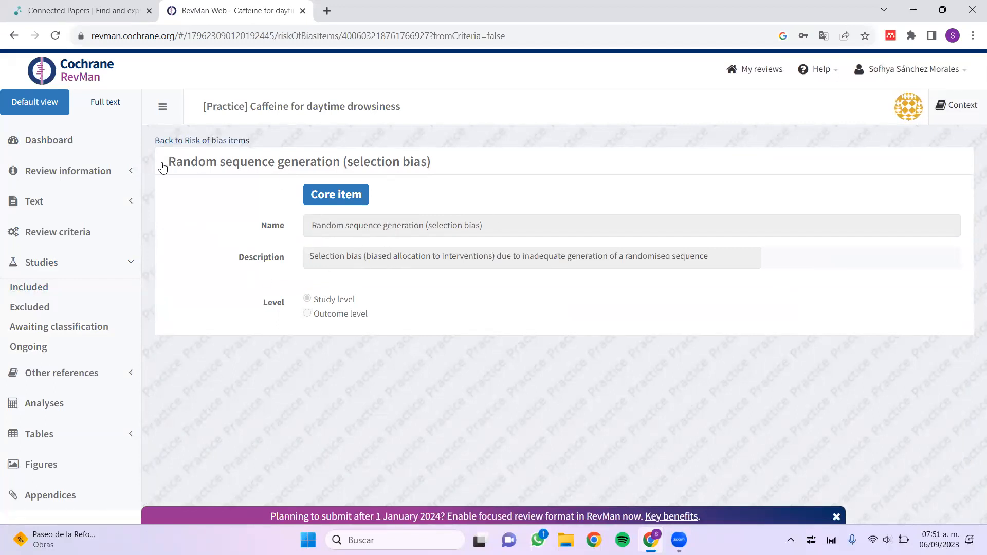
pyautogui.click(14, 36)
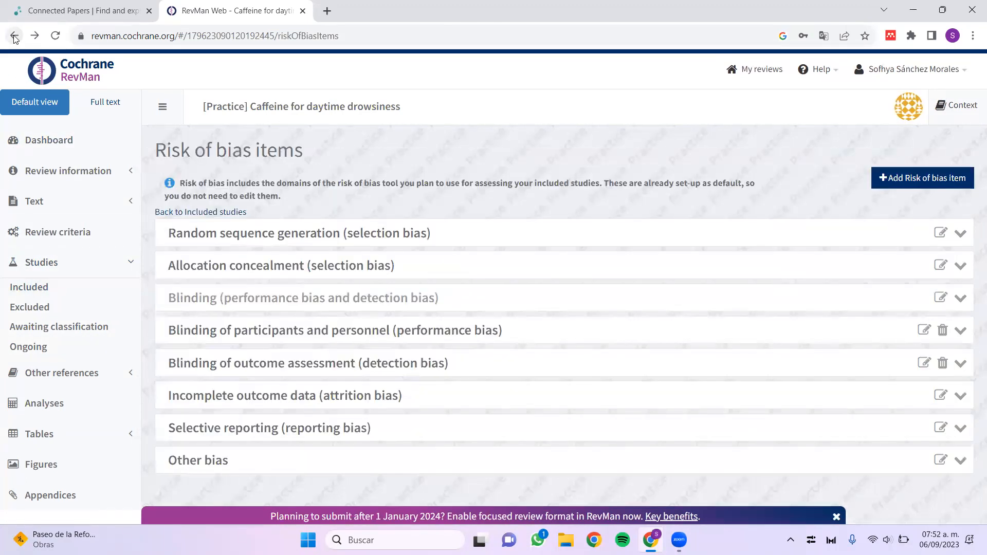
pyautogui.click(13, 36)
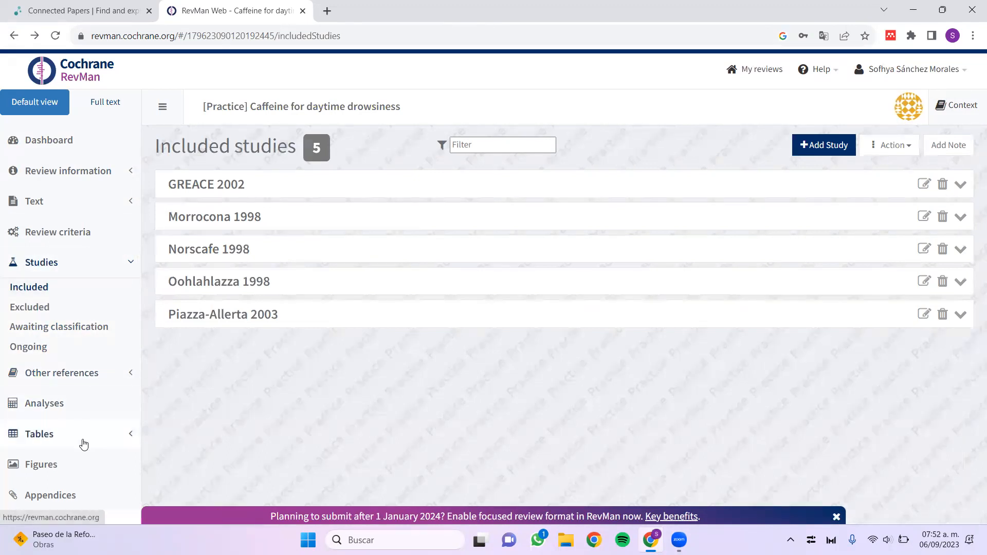
# Add a manual analysis to the "Caffeine versus decaf" analysis group.
pyautogui.click(91, 412)
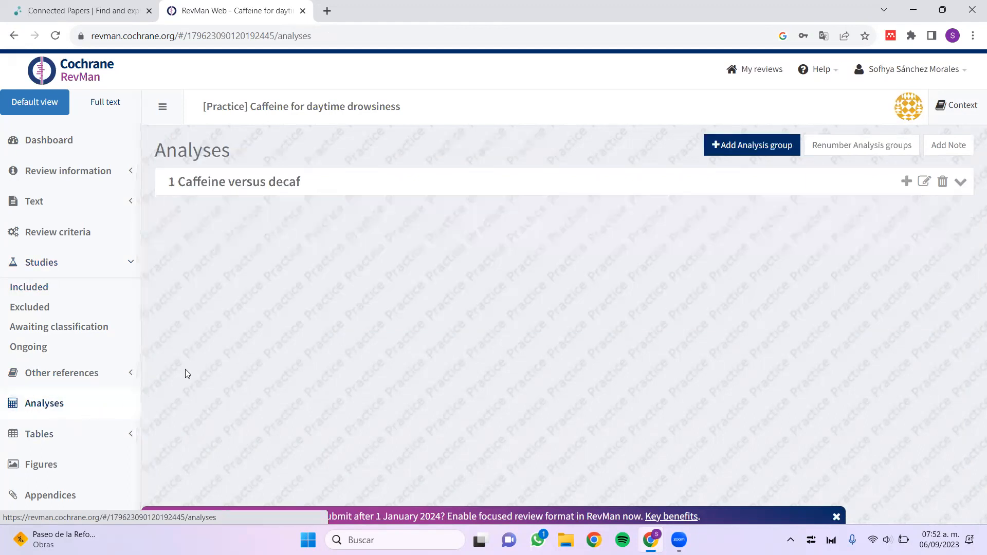
pyautogui.click(907, 182)
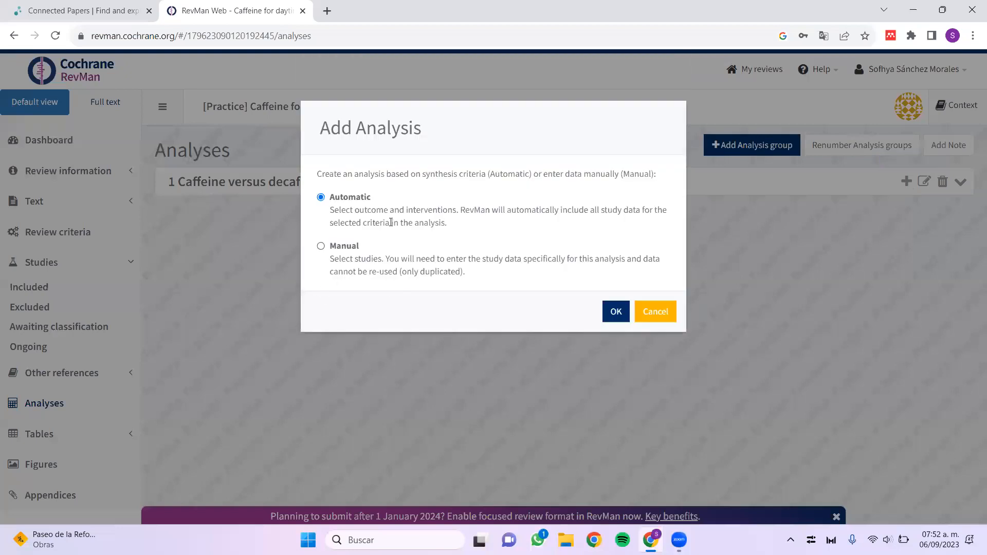
pyautogui.click(328, 251)
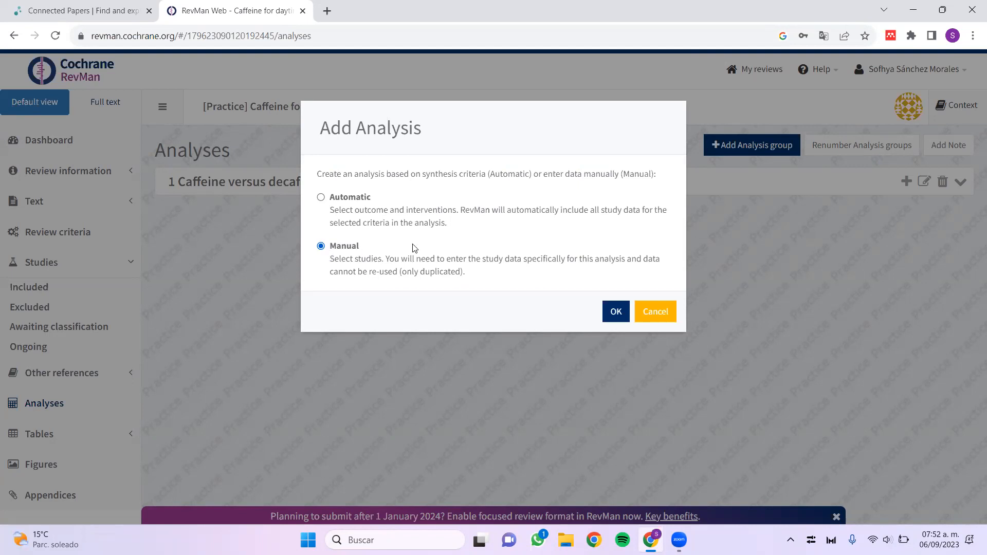
pyautogui.click(610, 314)
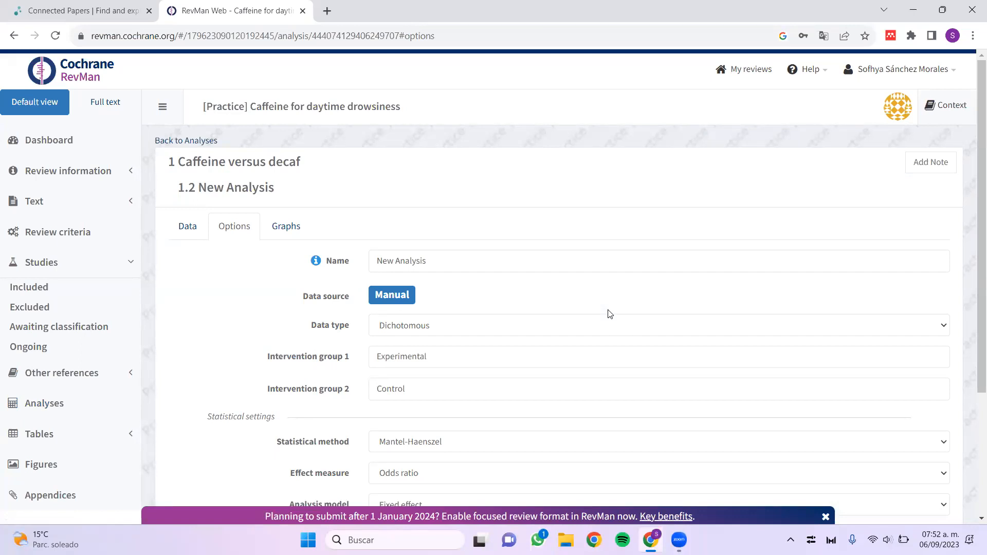
# Name the new analysis MORTALIDAD.
pyautogui.scroll(-1, 609, 315)
pyautogui.click(458, 223)
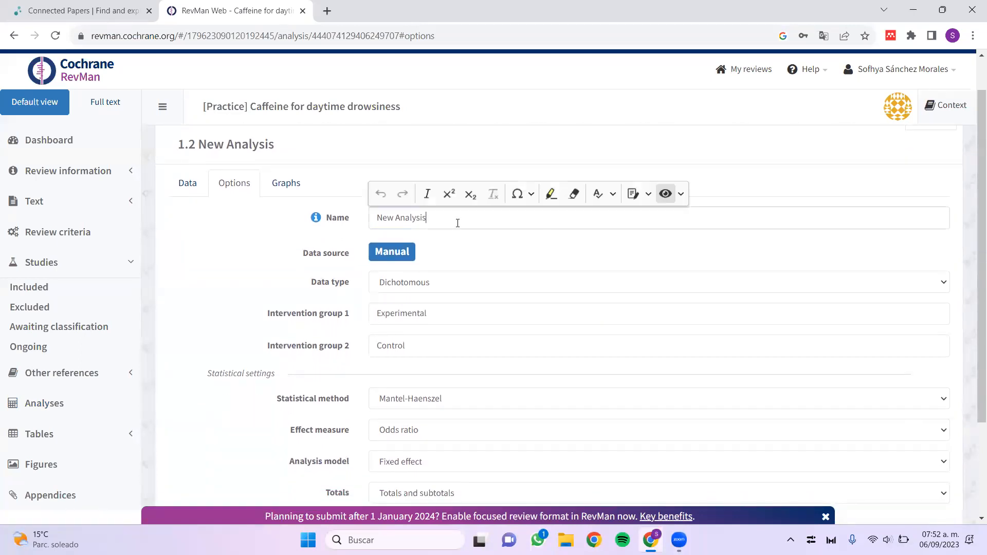
pyautogui.press('BackSpace')
pyautogui.press('BackSpace')
pyautogui.press('BackSpace')
pyautogui.press('BackSpace')
pyautogui.press('BackSpace')
pyautogui.press('BackSpace')
pyautogui.press('BackSpace')
pyautogui.press('BackSpace')
pyautogui.press('BackSpace')
pyautogui.press('BackSpace')
pyautogui.press('BackSpace')
pyautogui.press('BackSpace')
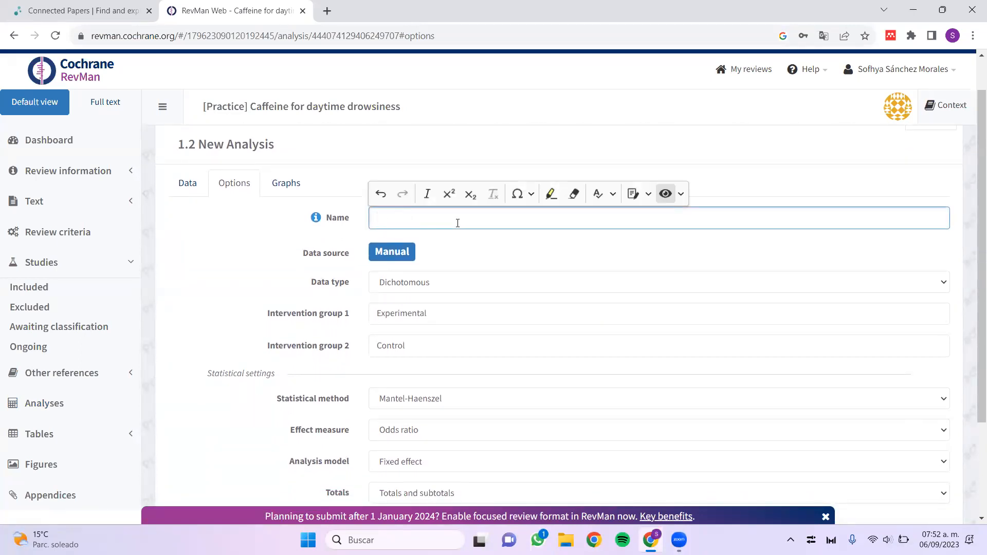
pyautogui.write('MORTALIDAD')
# Set the first intervention group of the MORTALIDAD analysis to ATORVASTATINA 80MG.
pyautogui.click(440, 315)
pyautogui.press('BackSpace')
pyautogui.press('BackSpace')
pyautogui.press('BackSpace')
pyautogui.press('BackSpace')
pyautogui.press('BackSpace')
pyautogui.press('BackSpace')
pyautogui.press('BackSpace')
pyautogui.press('BackSpace')
pyautogui.press('BackSpace')
pyautogui.press('BackSpace')
pyautogui.press('BackSpace')
pyautogui.press('BackSpace')
pyautogui.write('ATORV')
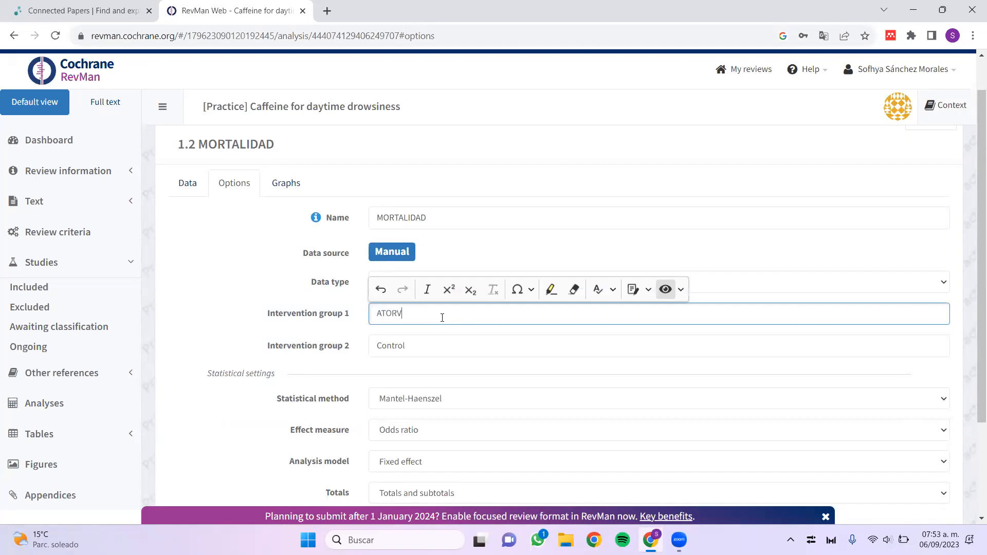
pyautogui.write('ASTATINA 80MG')
# Set the second intervention group of the MORTALIDAD analysis to ATORVASTATINA 10MG.
pyautogui.click(395, 344)
pyautogui.click(425, 345)
pyautogui.press('BackSpace')
pyautogui.press('BackSpace')
pyautogui.press('BackSpace')
pyautogui.press('BackSpace')
pyautogui.press('BackSpace')
pyautogui.press('BackSpace')
pyautogui.press('BackSpace')
pyautogui.write('ATORVASTATI')
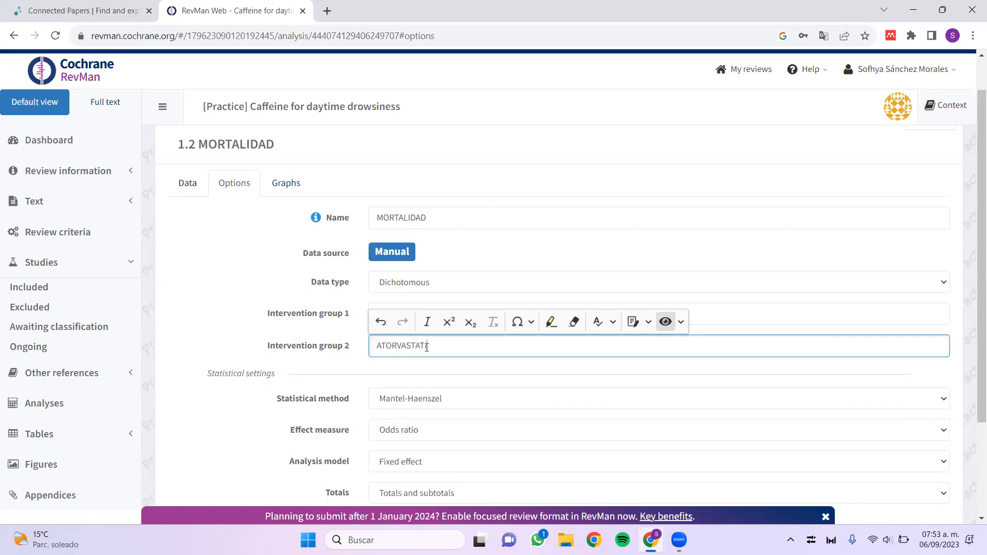
pyautogui.write('NA 10MG')
# Set the analysis's effect measure to Risk ratio and keep the analysis model as Fixed effect.
pyautogui.scroll(-2, 430, 407)
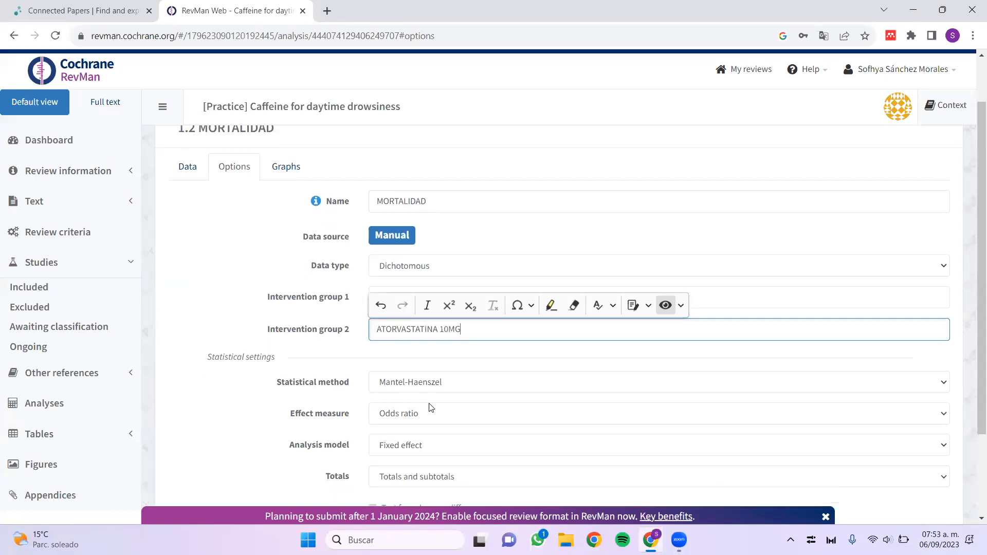
pyautogui.scroll(-1, 430, 405)
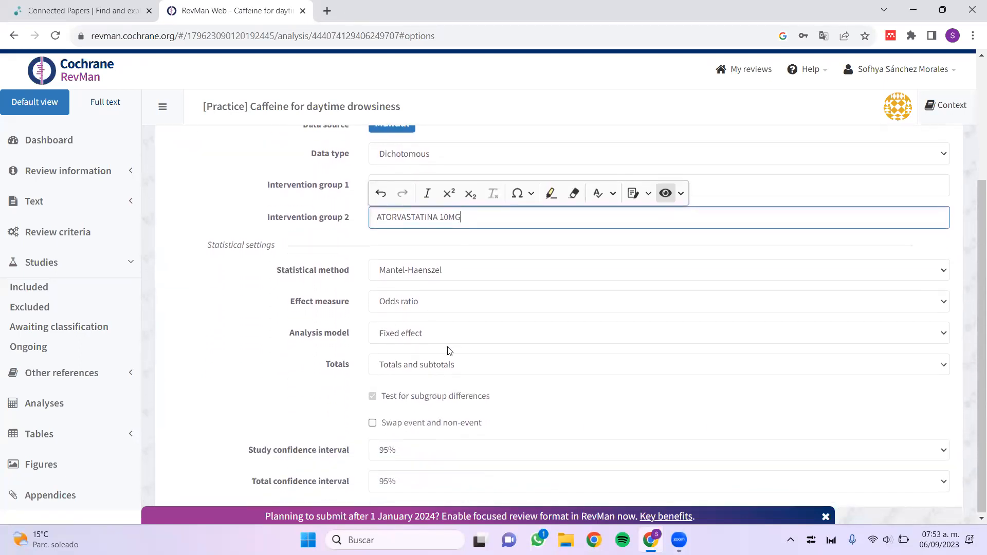
pyautogui.click(454, 308)
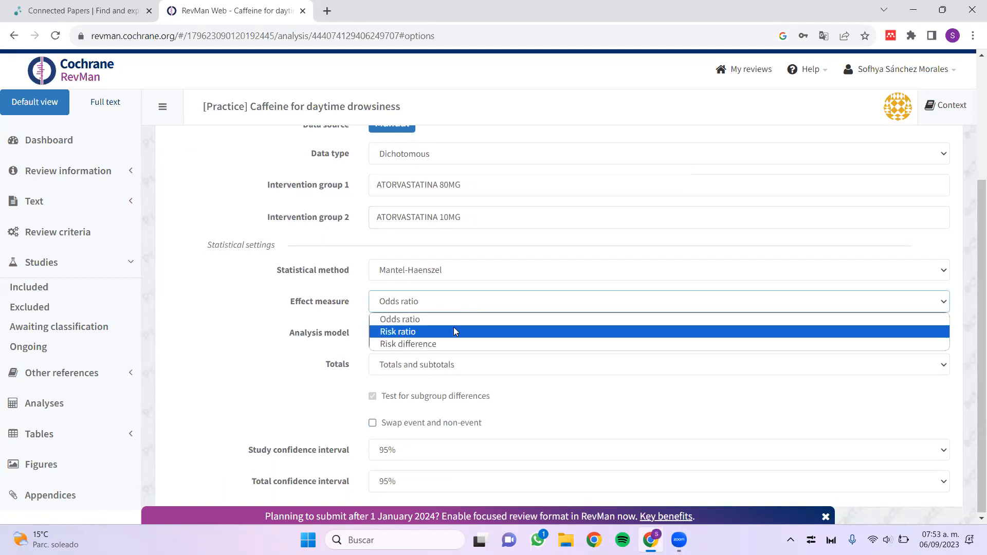
pyautogui.click(453, 329)
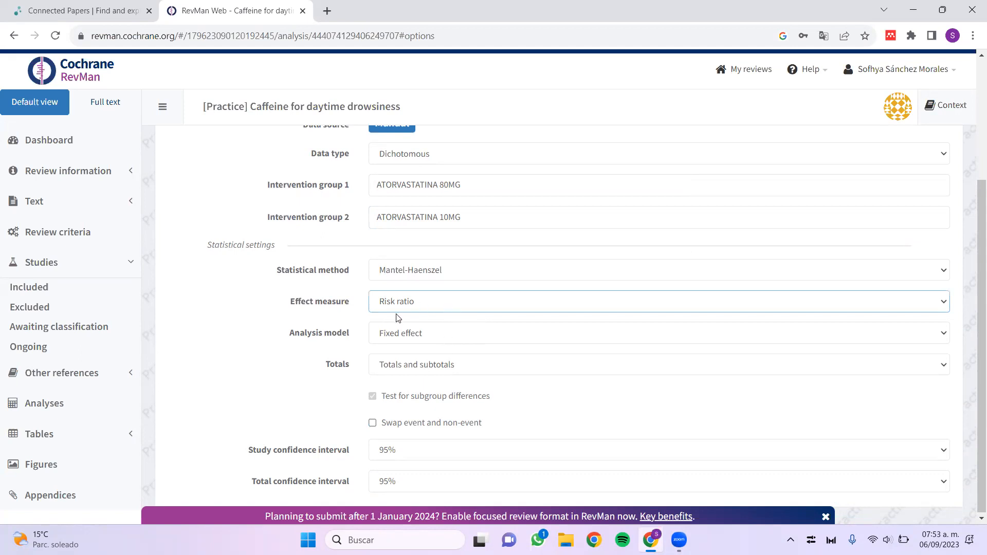
pyautogui.click(450, 335)
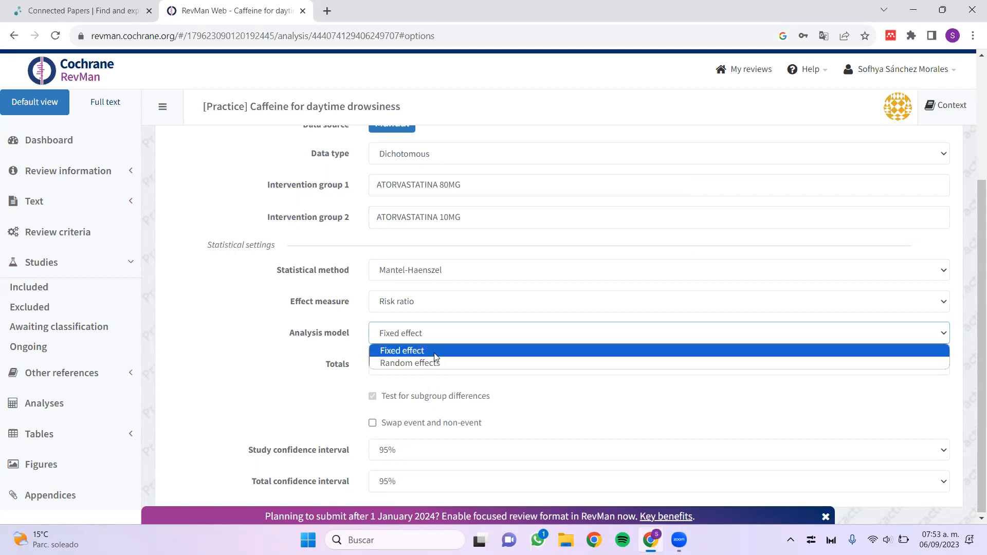
pyautogui.click(435, 355)
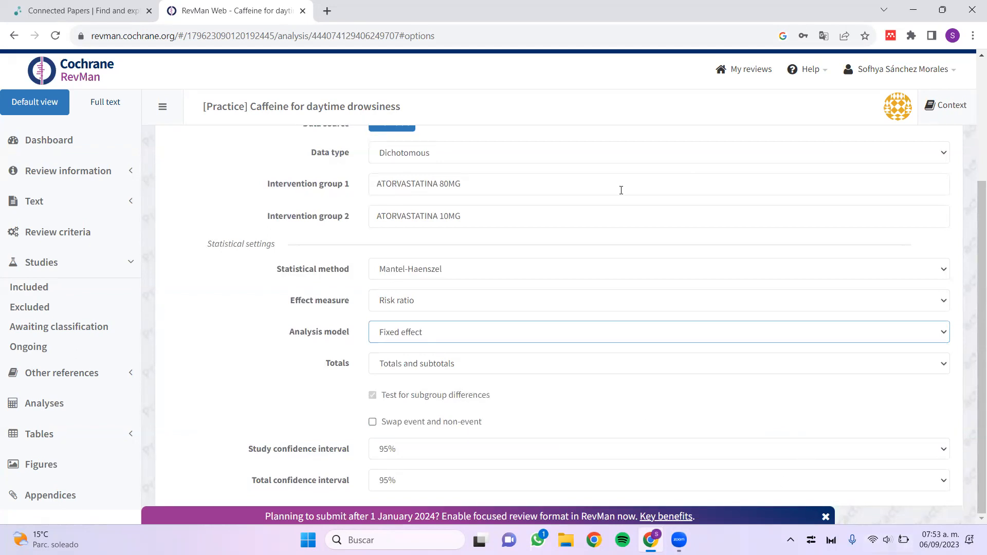
# Review the MORTALIDAD analysis's graph settings and forest plot, keeping the sort order as Study ID.
pyautogui.scroll(3, 341, 274)
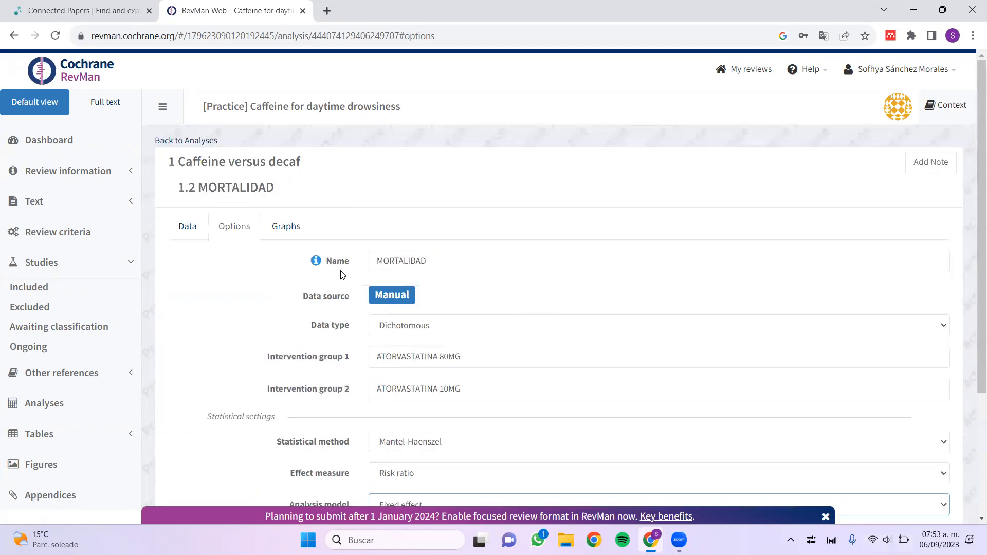
pyautogui.click(287, 229)
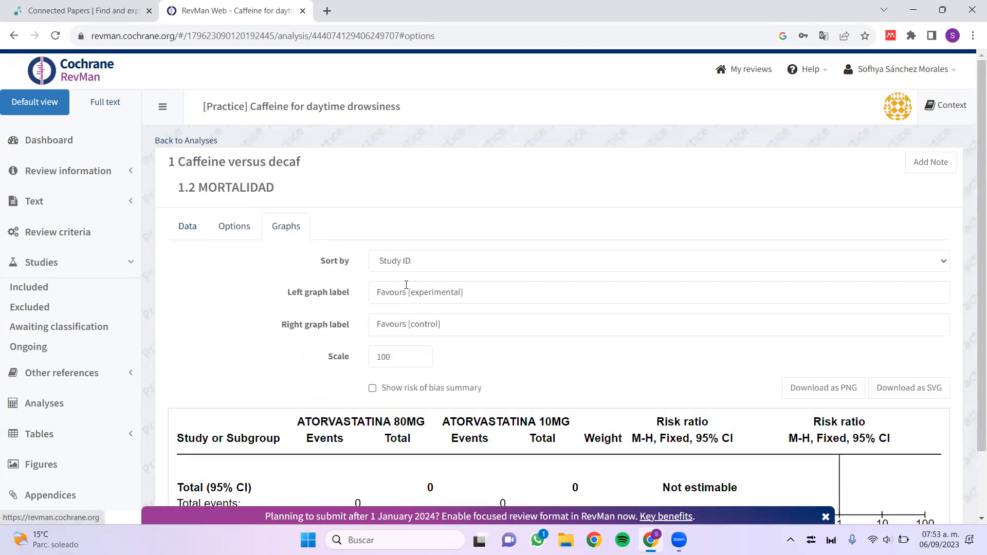
pyautogui.scroll(-1, 392, 238)
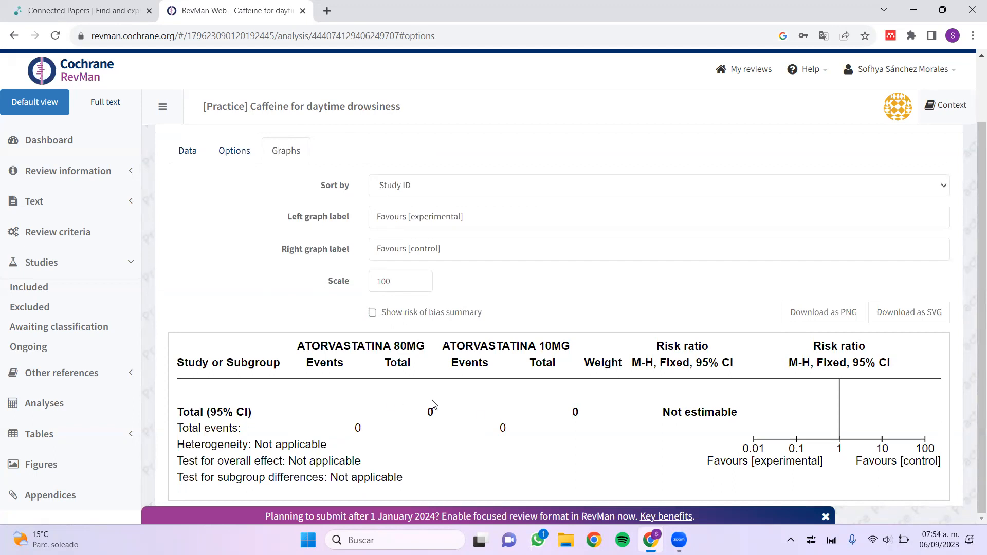
pyautogui.click(485, 216)
pyautogui.click(492, 243)
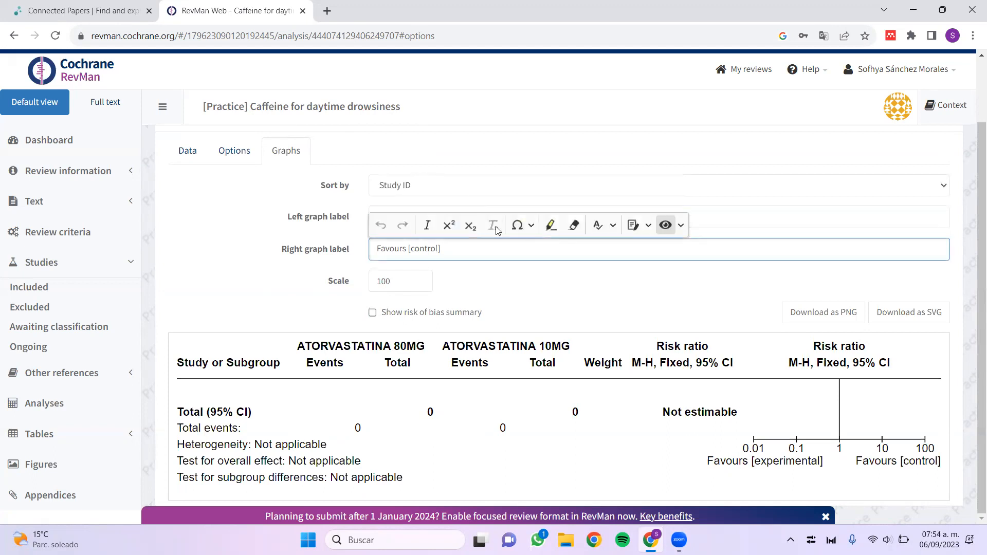
pyautogui.click(459, 193)
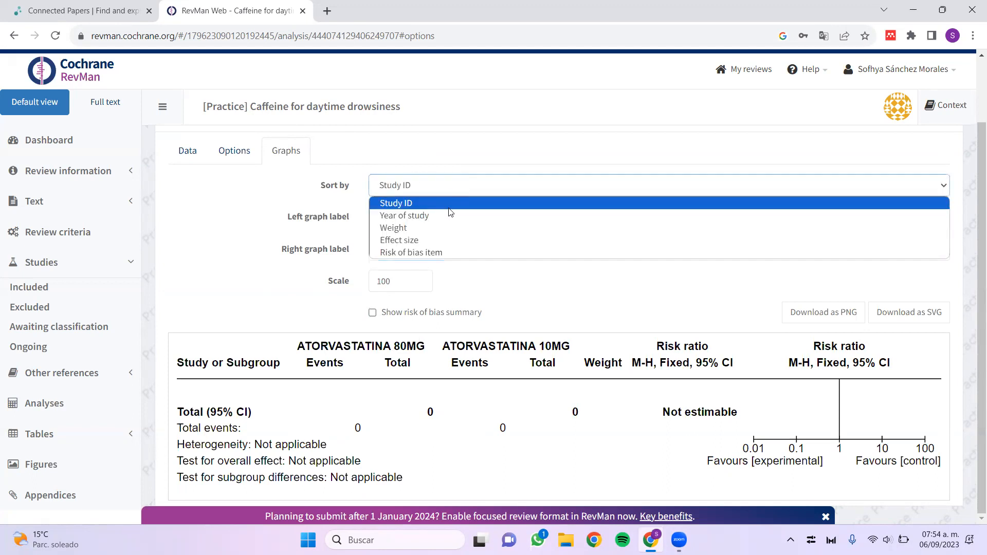
pyautogui.click(448, 205)
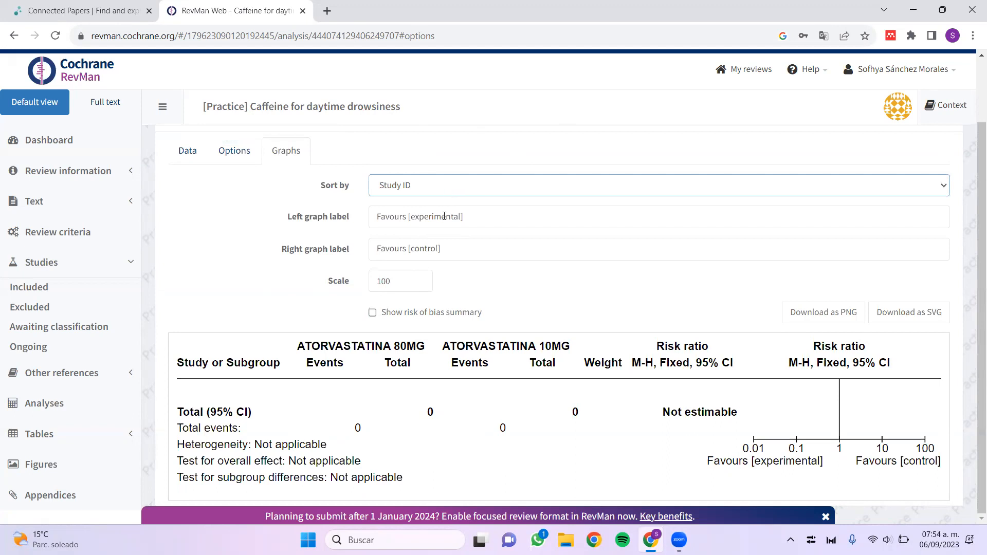
# Replace the forest plot's left graph label with ATORVASTATINA 80MG.
pyautogui.click(486, 220)
pyautogui.press('BackSpace')
pyautogui.press('BackSpace')
pyautogui.press('BackSpace')
pyautogui.press('BackSpace')
pyautogui.press('BackSpace')
pyautogui.press('BackSpace')
pyautogui.press('BackSpace')
pyautogui.press('BackSpace')
pyautogui.press('BackSpace')
pyautogui.press('BackSpace')
pyautogui.press('BackSpace')
pyautogui.press('BackSpace')
pyautogui.press('BackSpace')
pyautogui.press('BackSpace')
pyautogui.press('BackSpace')
pyautogui.press('BackSpace')
pyautogui.press('BackSpace')
pyautogui.press('BackSpace')
pyautogui.press('BackSpace')
pyautogui.press('BackSpace')
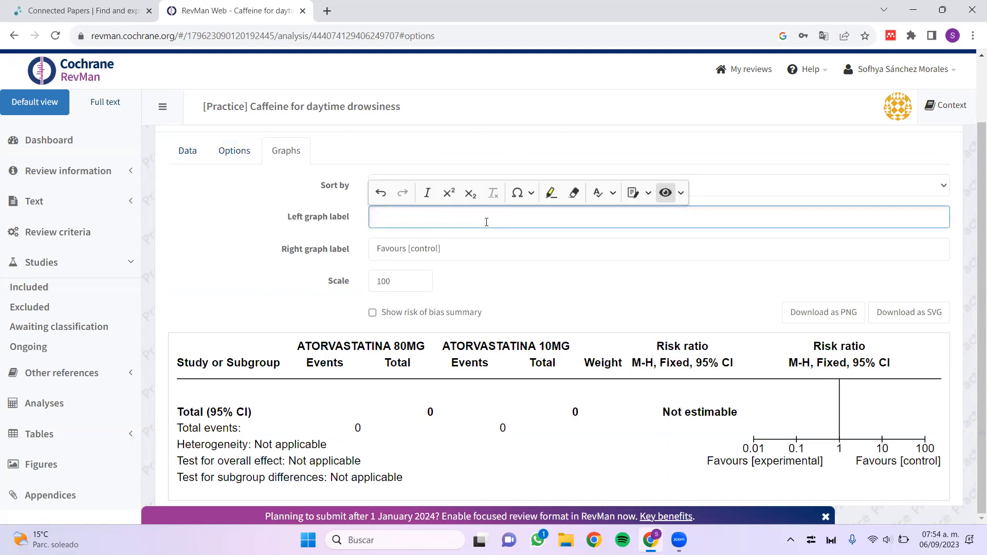
pyautogui.write('ATORVASTATINA 80MG')
# Replace the forest plot's right graph label with ATORVASTATINA 10MG.
pyautogui.click(468, 255)
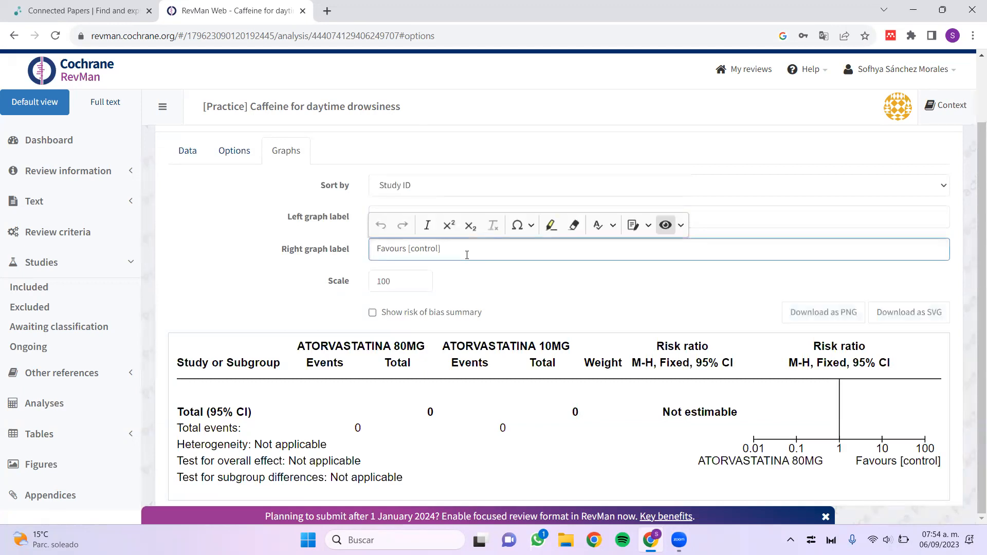
pyautogui.write('ATO')
pyautogui.press('BackSpace')
pyautogui.press('BackSpace')
pyautogui.press('BackSpace')
pyautogui.press('BackSpace')
pyautogui.press('BackSpace')
pyautogui.press('BackSpace')
pyautogui.press('BackSpace')
pyautogui.press('BackSpace')
pyautogui.press('BackSpace')
pyautogui.press('BackSpace')
pyautogui.press('BackSpace')
pyautogui.press('BackSpace')
pyautogui.press('BackSpace')
pyautogui.press('BackSpace')
pyautogui.press('BackSpace')
pyautogui.press('BackSpace')
pyautogui.press('BackSpace')
pyautogui.press('BackSpace')
pyautogui.press('BackSpace')
pyautogui.press('BackSpace')
pyautogui.write('ATORVASTATINA 10MG')
pyautogui.click(612, 398)
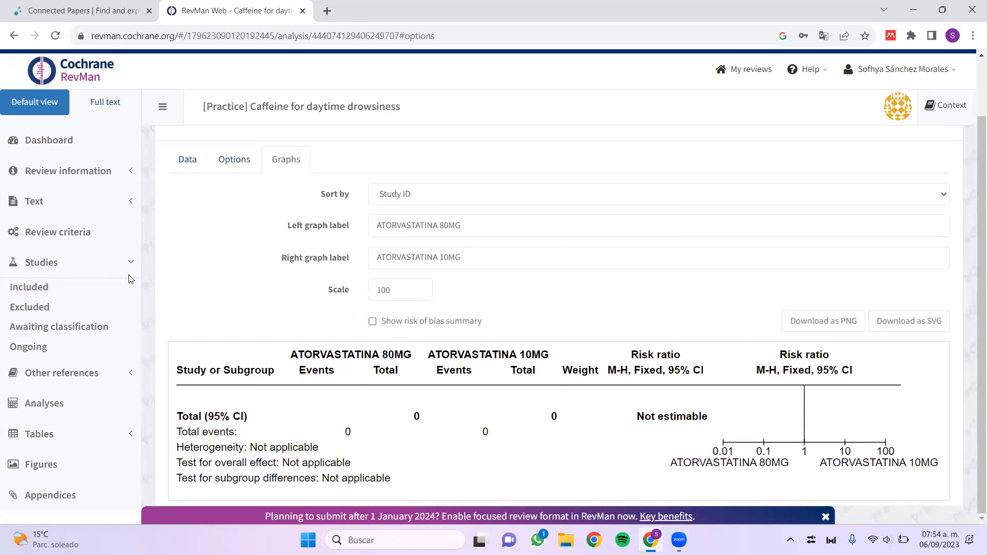
# Review the MORTALIDAD analysis's data table, options and graph settings.
pyautogui.click(190, 161)
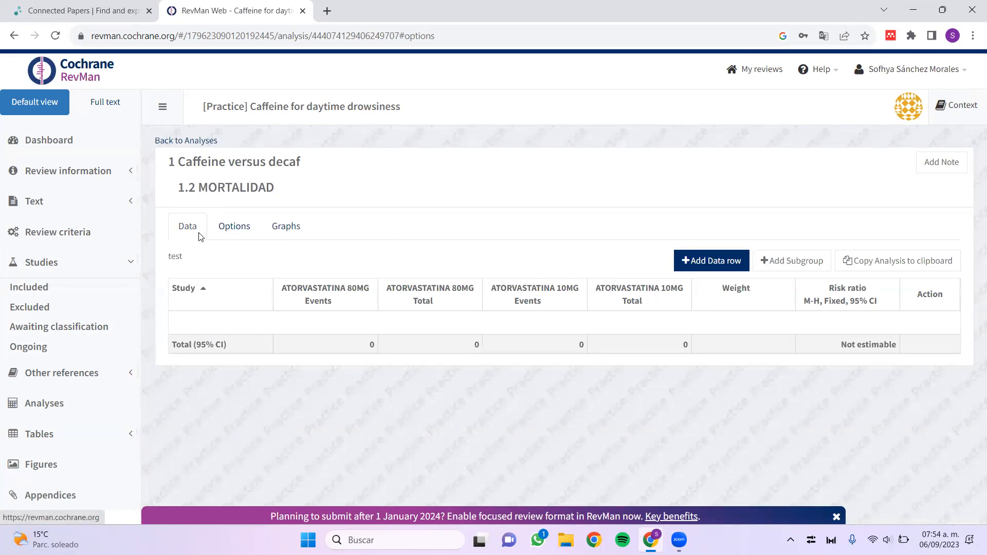
pyautogui.click(232, 234)
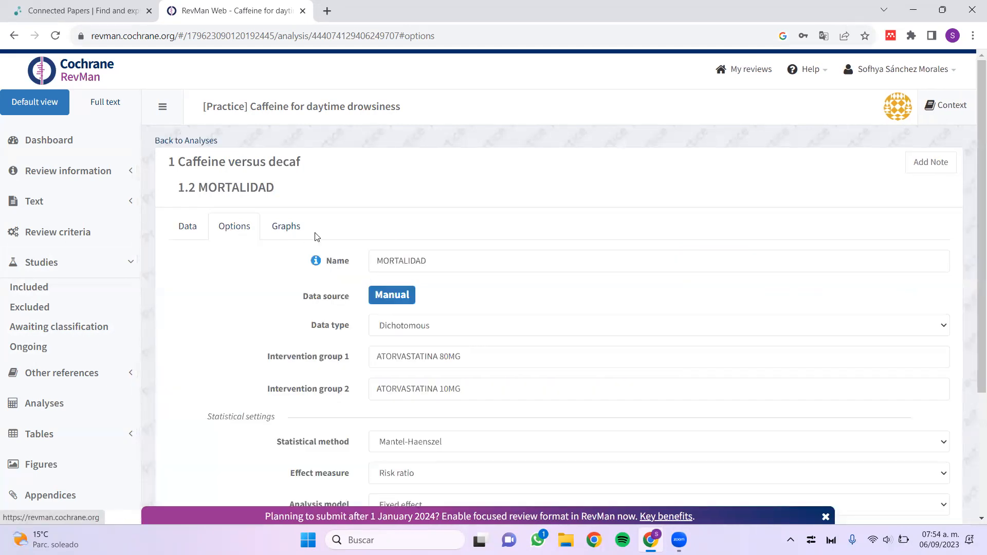
pyautogui.click(290, 229)
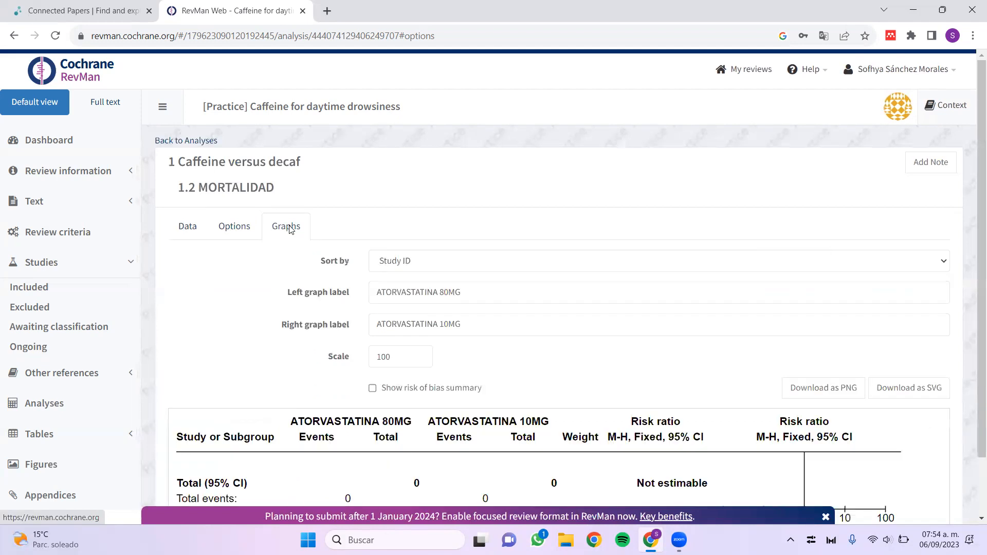
# Add data rows to the MORTALIDAD analysis for GREACE 2002, Morrocona 1998, Norscafe 1998, Oohlahlazza 1998 and Piazza-Allerta 2003.
pyautogui.click(186, 229)
pyautogui.click(723, 268)
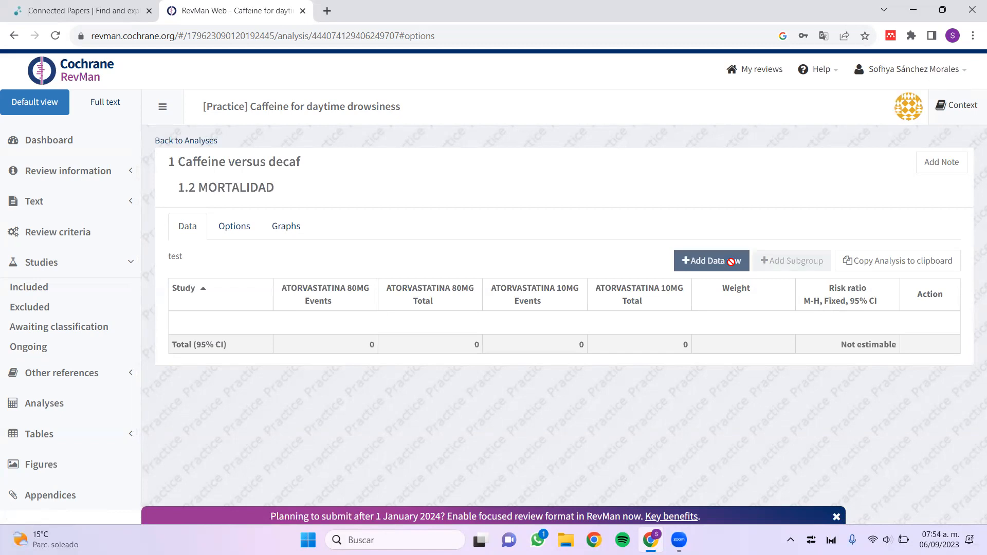
pyautogui.click(731, 262)
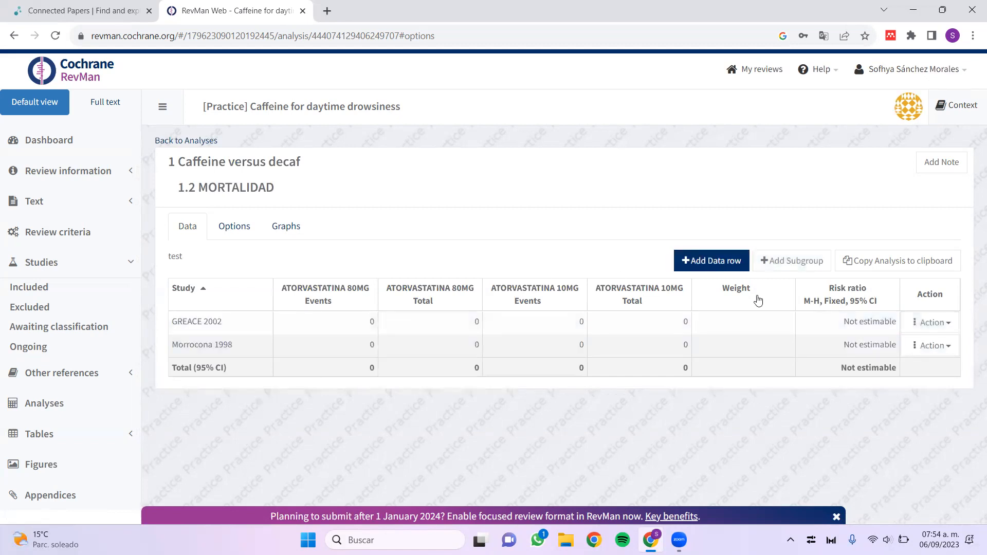
pyautogui.click(710, 258)
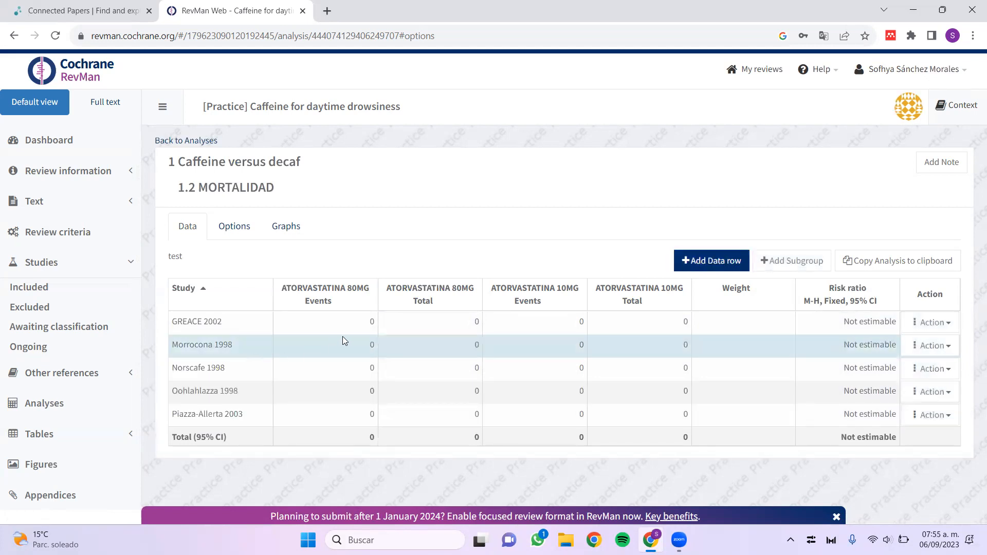
# Enter the GREACE 2002 data: 10 events of 300 for ATORVASTATINA 80MG and 40 events of 300 for ATORVASTATINA 10MG.
pyautogui.click(350, 321)
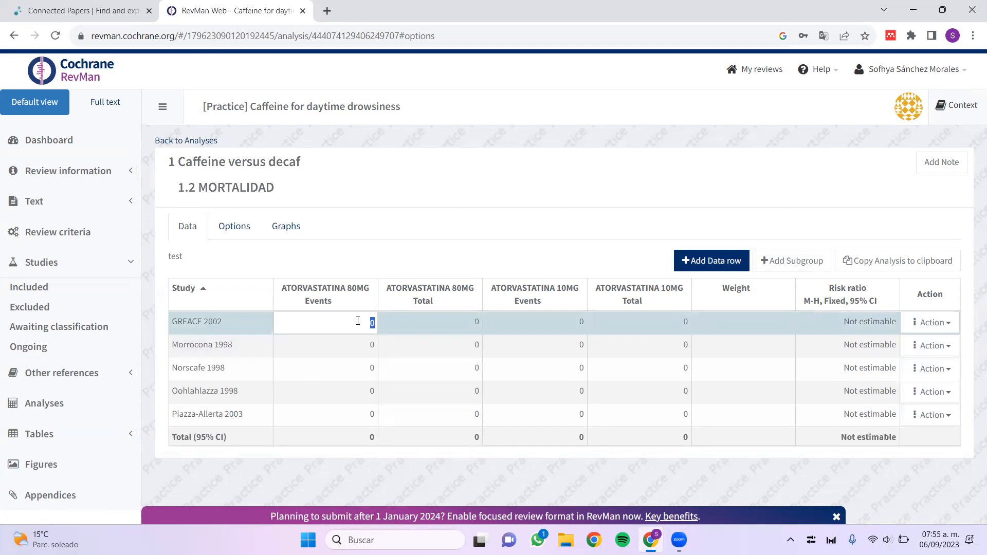
pyautogui.write('10')
pyautogui.click(412, 326)
pyautogui.write('300')
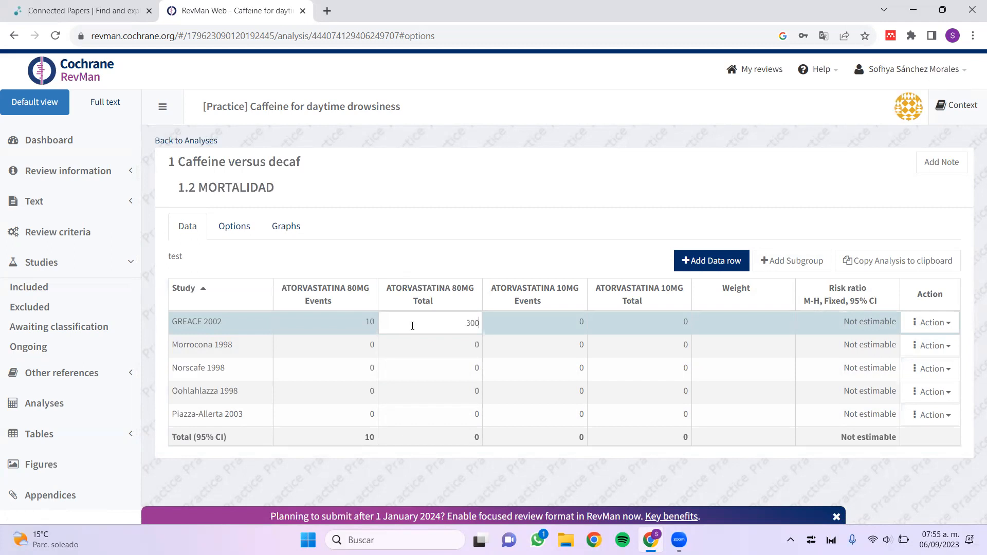
pyautogui.click(540, 324)
pyautogui.write('40')
pyautogui.click(657, 332)
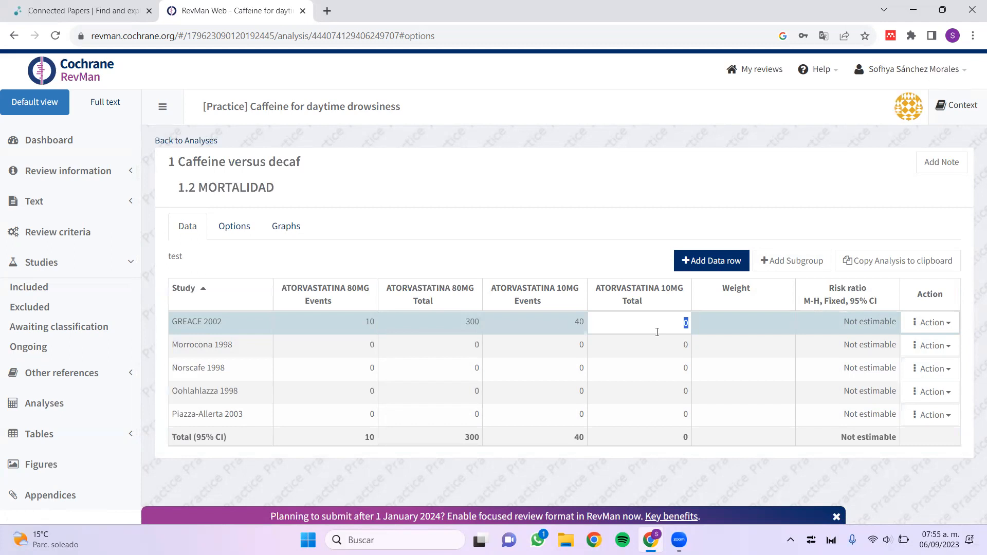
pyautogui.press('BackSpace')
pyautogui.write('300')
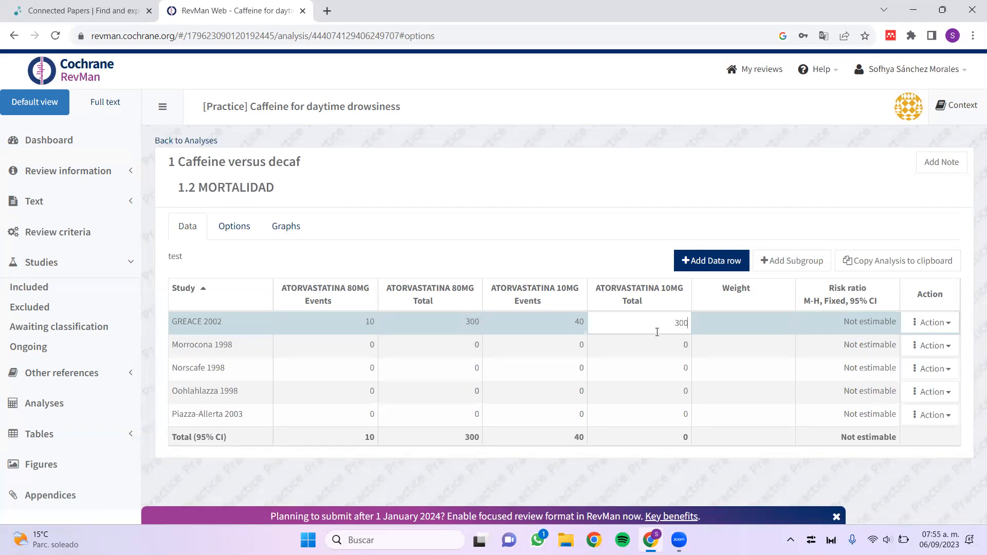
# Enter the Morrocona 1998 data: 50 events of 400 for ATORVASTATINA 80MG and 80 events of 400 for ATORVASTATINA 10MG.
pyautogui.click(331, 343)
pyautogui.write('50')
pyautogui.click(440, 351)
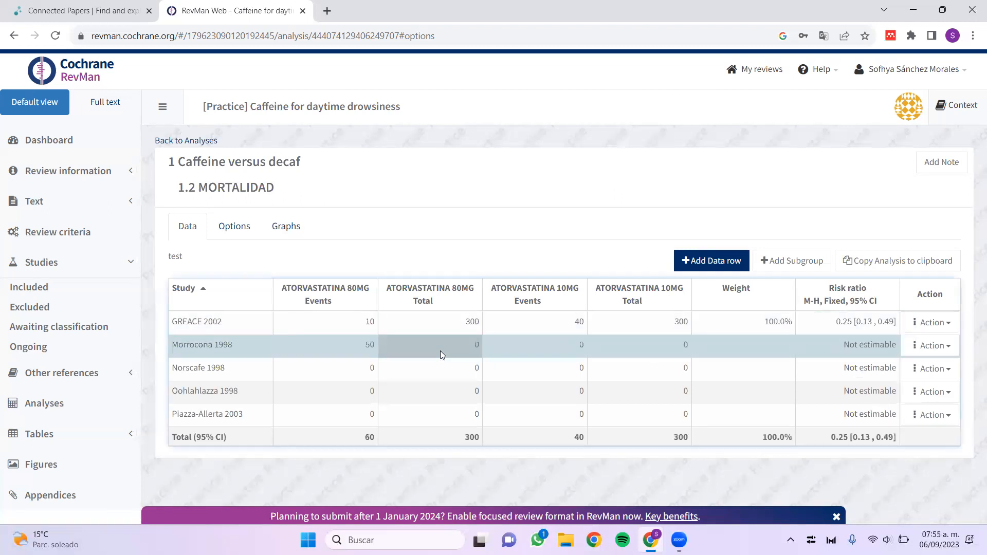
pyautogui.write('400')
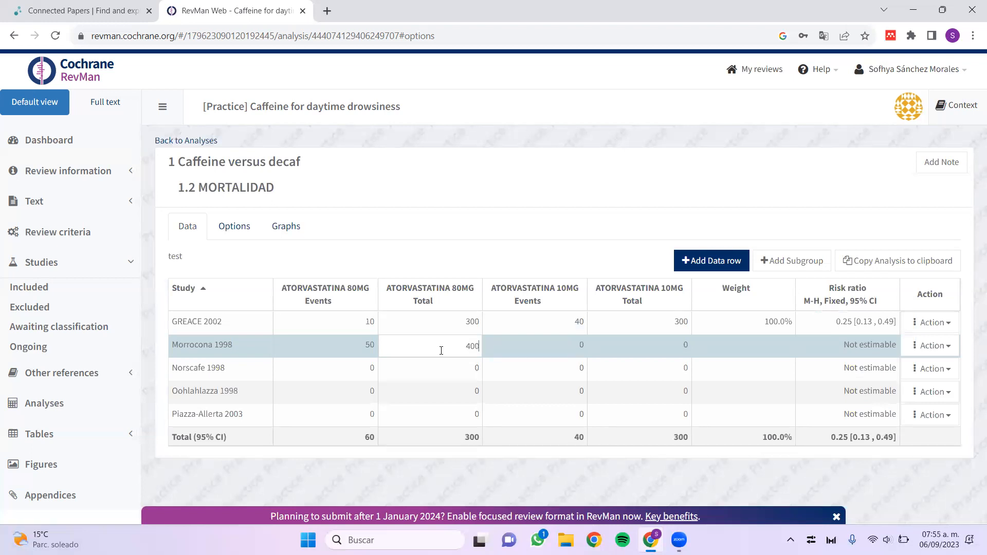
pyautogui.click(552, 347)
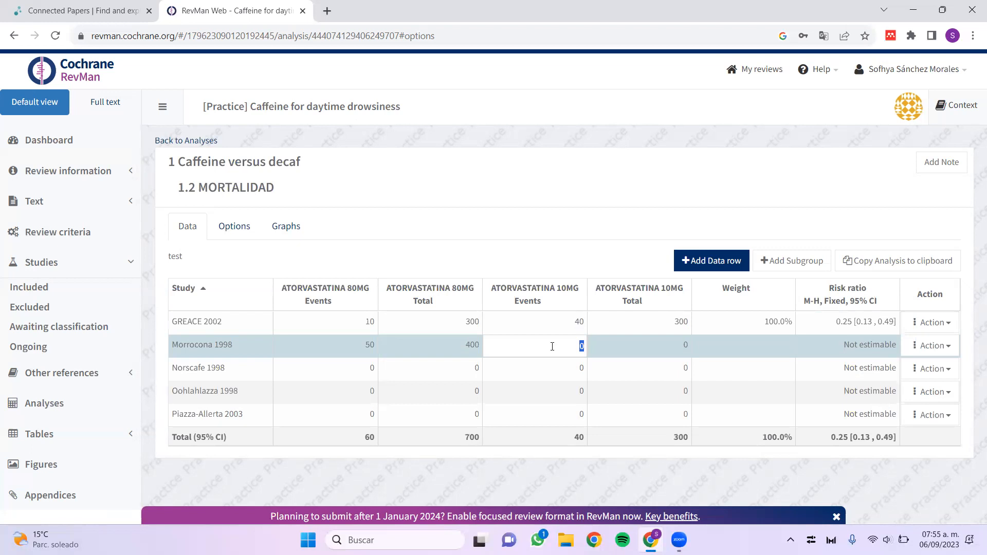
pyautogui.write('80')
pyautogui.click(662, 345)
pyautogui.write('400')
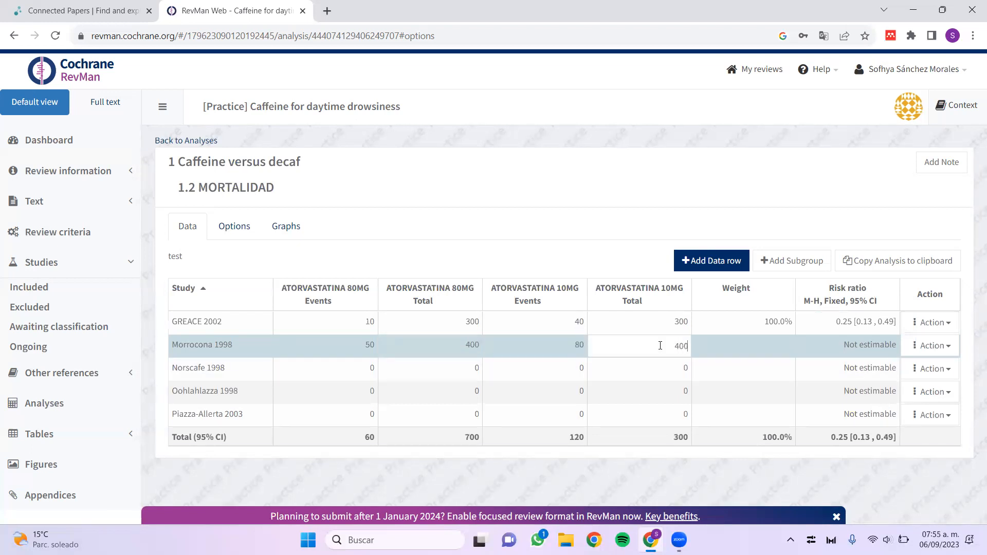
# Enter the Norscafe 1998 data: 568 events of 5000 for ATORVASTATINA 80MG and 1000 events of 5000 for ATORVASTATINA 10MG.
pyautogui.click(354, 363)
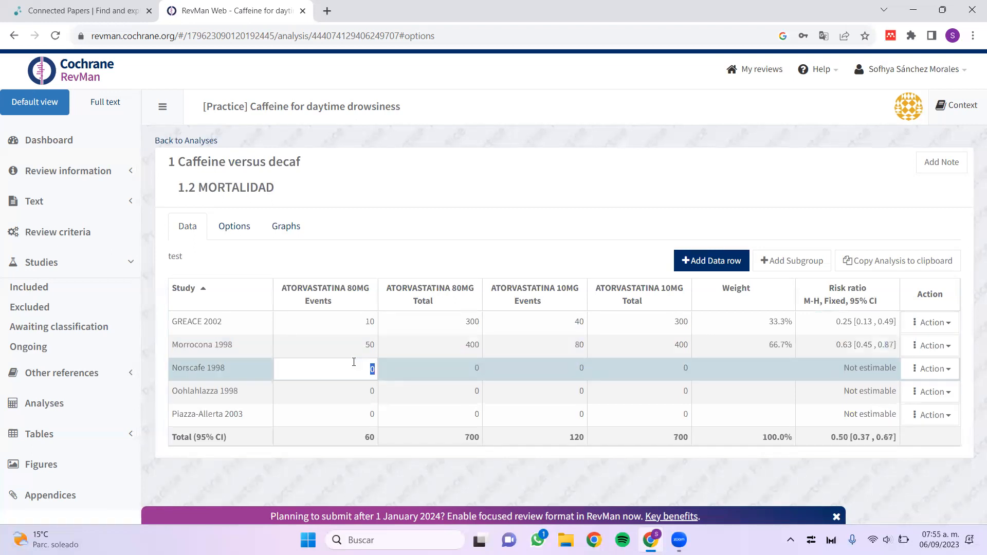
pyautogui.write('40')
pyautogui.press('BackSpace')
pyautogui.press('BackSpace')
pyautogui.write('568')
pyautogui.press('Tab')
pyautogui.write('5000')
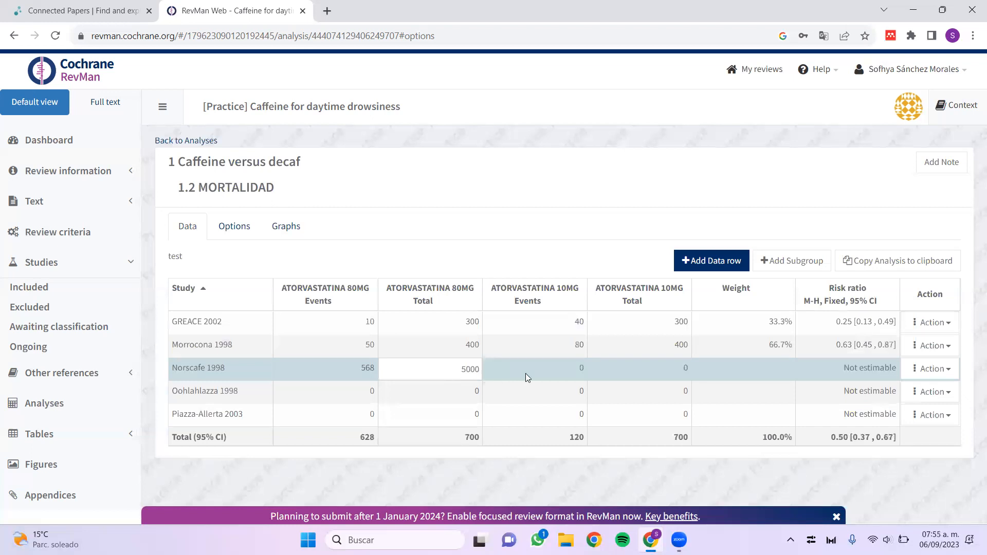
pyautogui.click(569, 366)
pyautogui.write('1000')
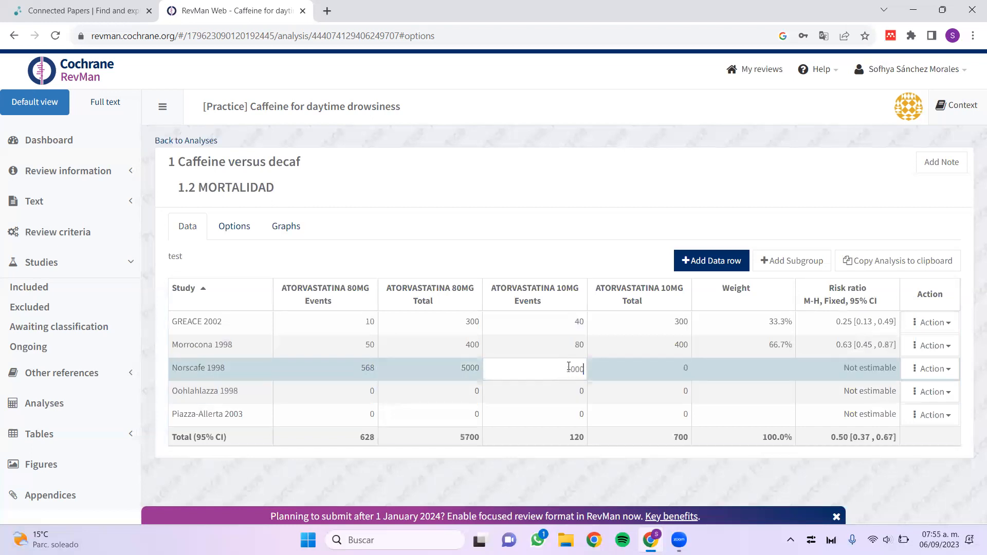
pyautogui.click(635, 387)
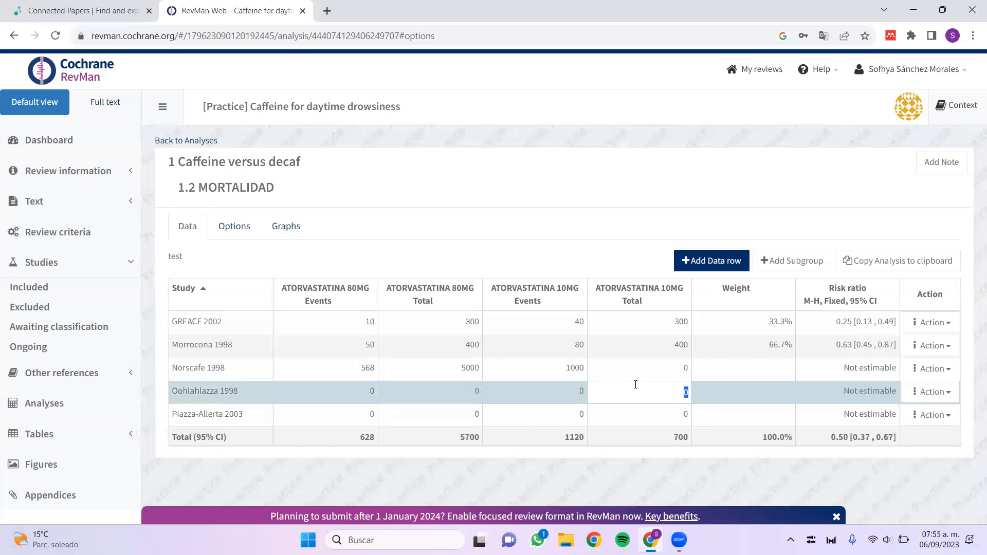
pyautogui.click(636, 377)
pyautogui.write('5000')
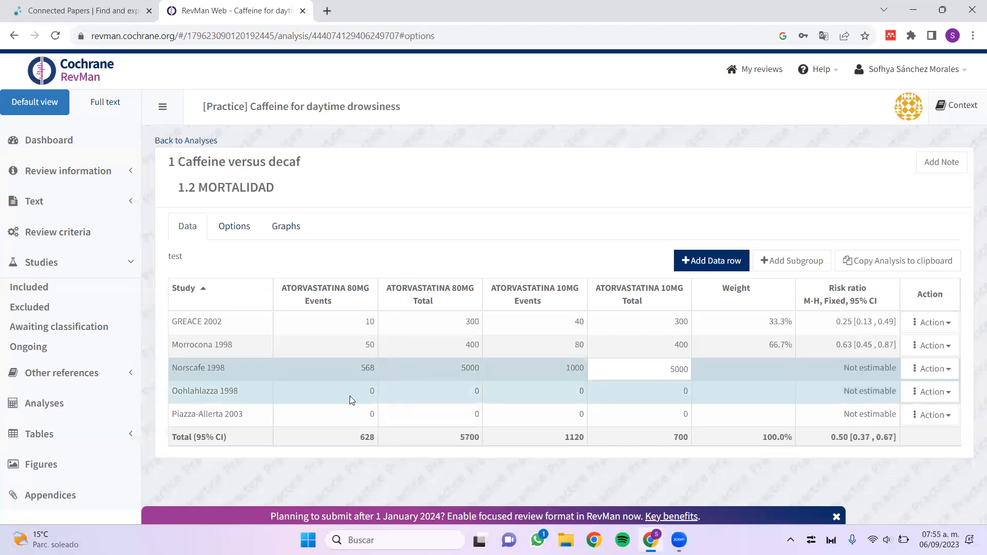
# Delete the Oohlahlazza 1998 data row from the MORTALIDAD analysis.
pyautogui.click(965, 395)
pyautogui.click(952, 396)
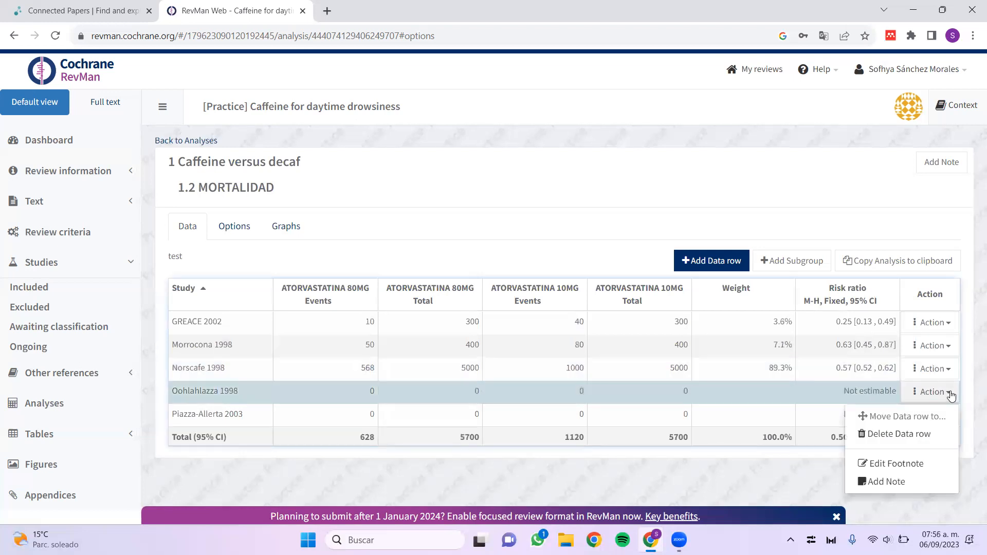
pyautogui.click(931, 435)
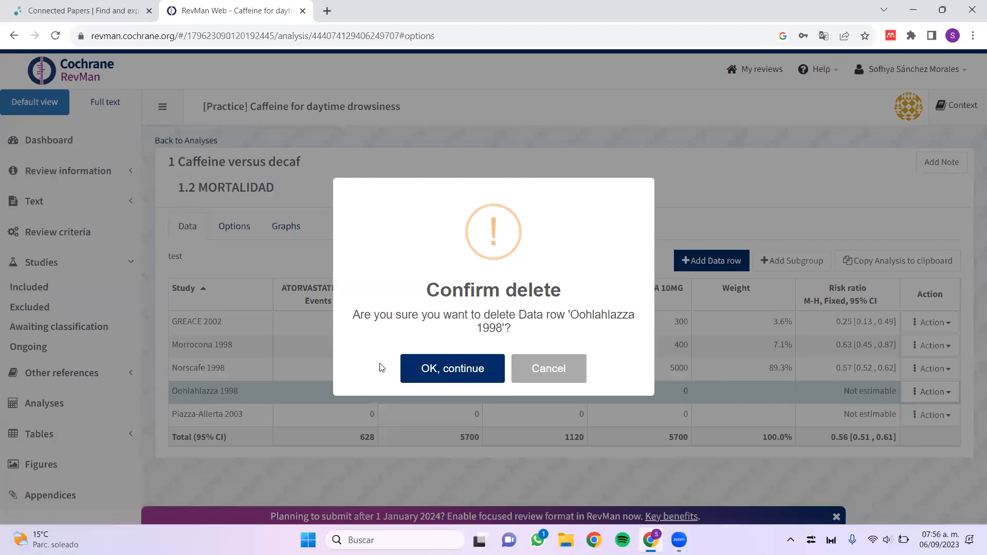
pyautogui.click(417, 378)
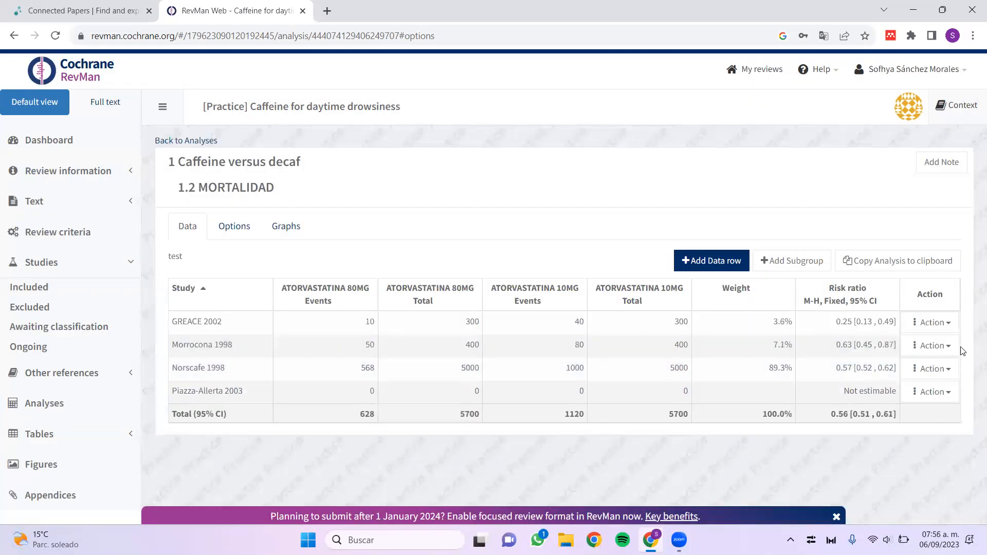
pyautogui.click(949, 327)
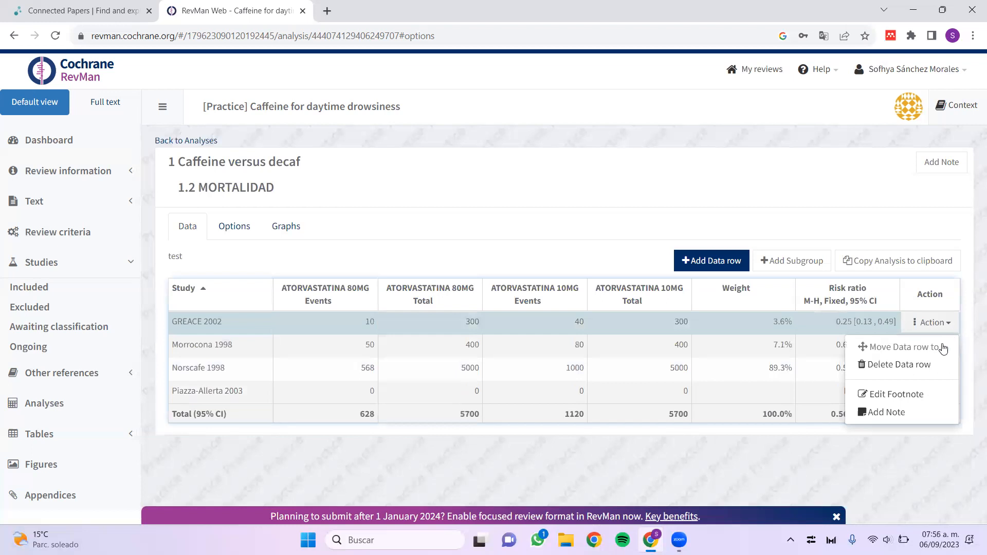
pyautogui.click(912, 487)
# Enter the Piazza-Allerta 2003 data: 22 events of 5000 for ATORVASTATINA 80MG and 50 events of 5000 for ATORVASTATINA 10MG.
pyautogui.click(351, 388)
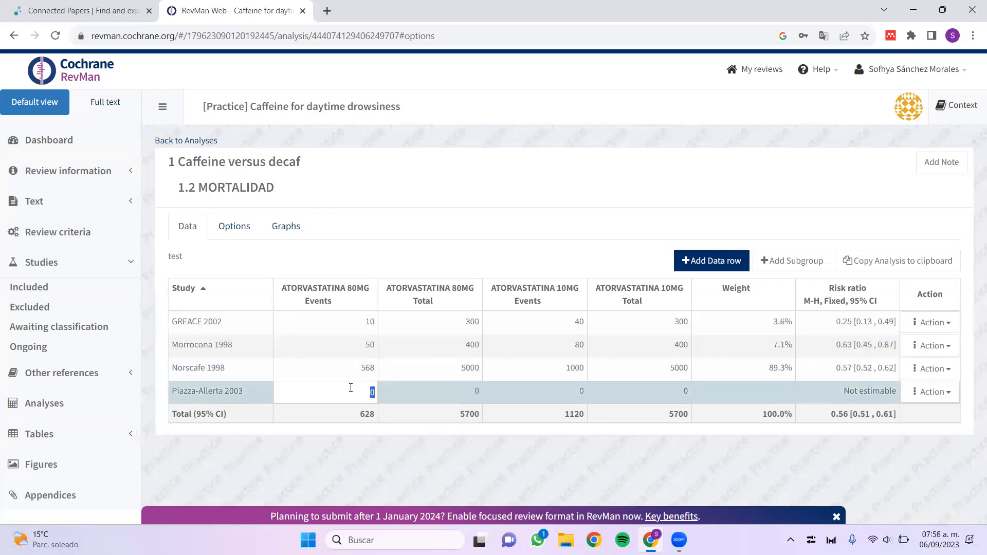
pyautogui.write('22')
pyautogui.click(458, 392)
pyautogui.write('5000')
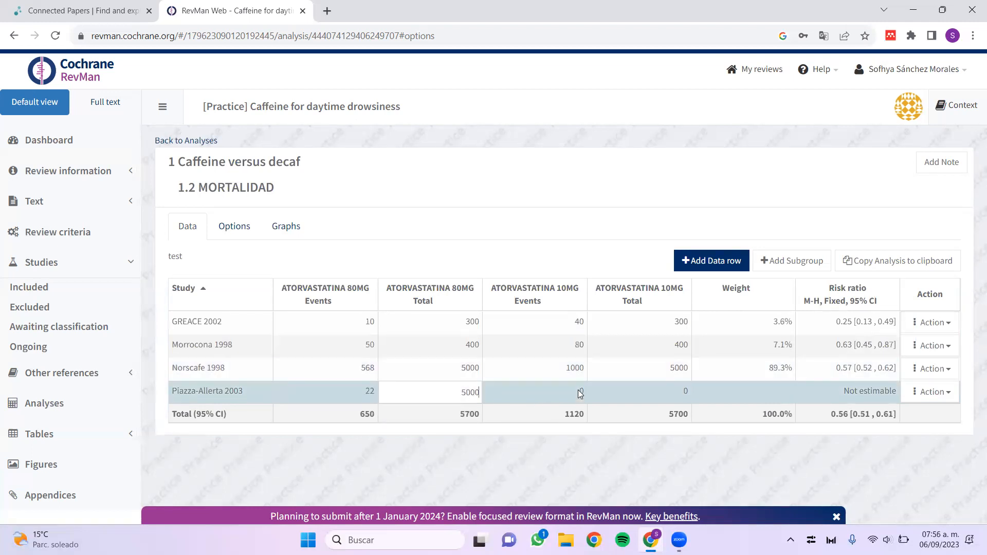
pyautogui.click(579, 393)
pyautogui.write('50')
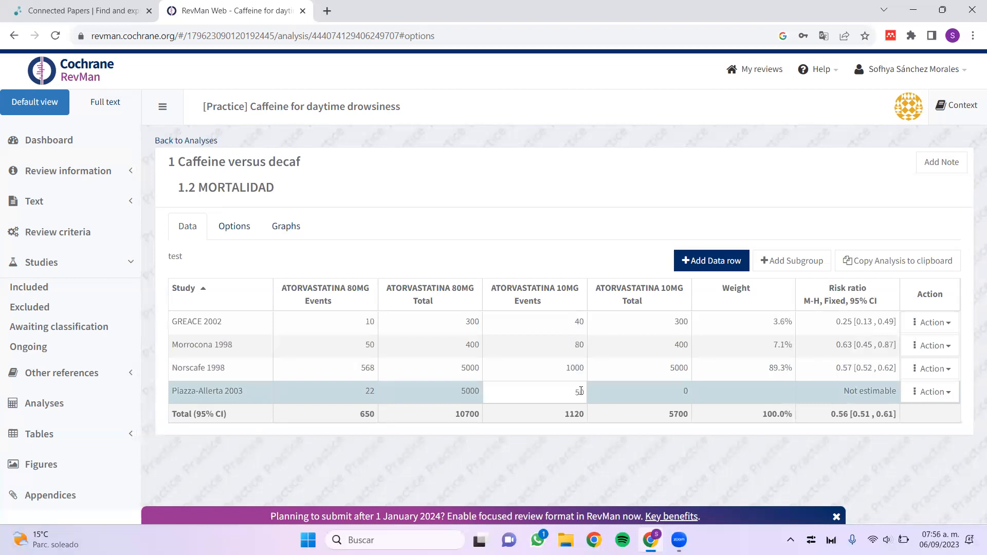
pyautogui.click(668, 397)
pyautogui.write('500')
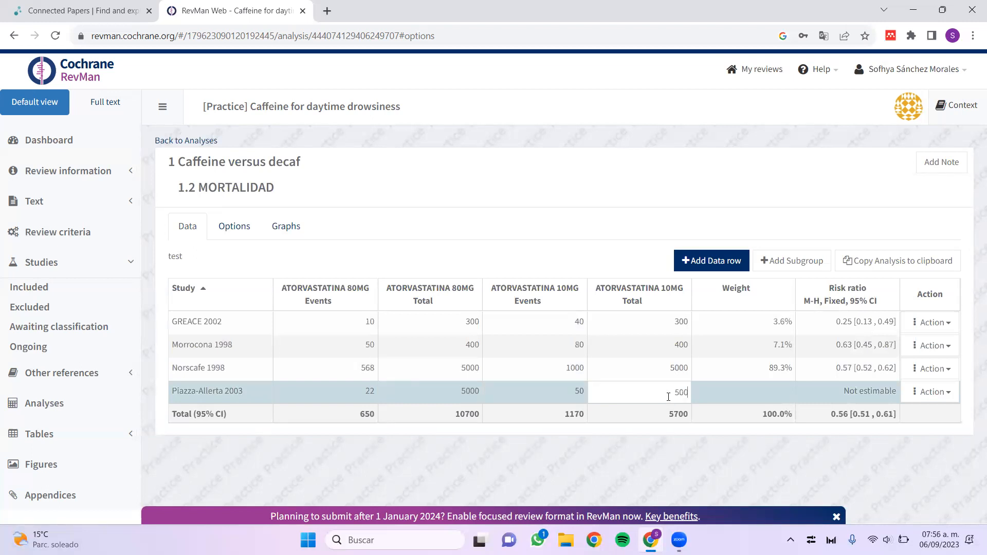
pyautogui.write('0')
pyautogui.click(630, 475)
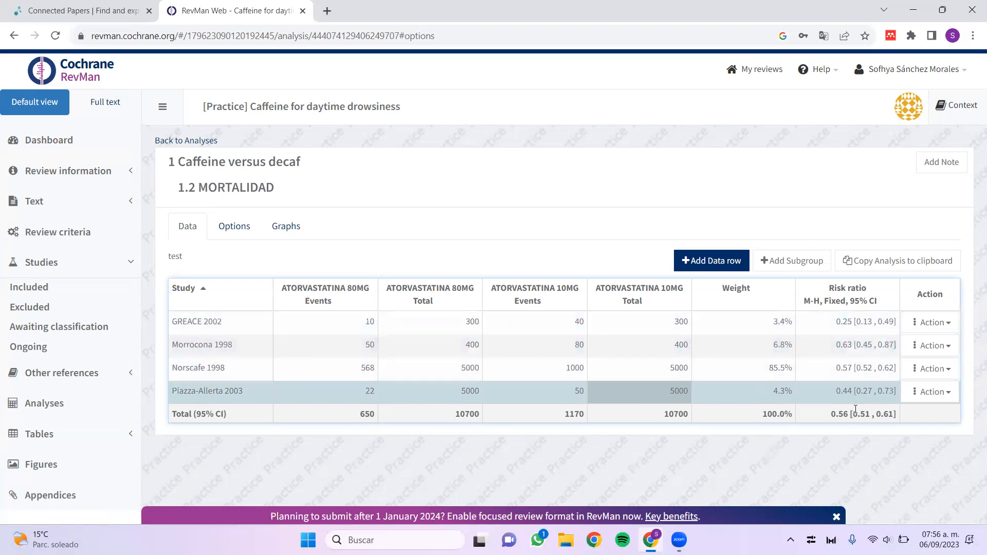
# Review the MORTALIDAD analysis's statistical settings and examine the forest plot's weights, risk ratios and heterogeneity.
pyautogui.click(221, 227)
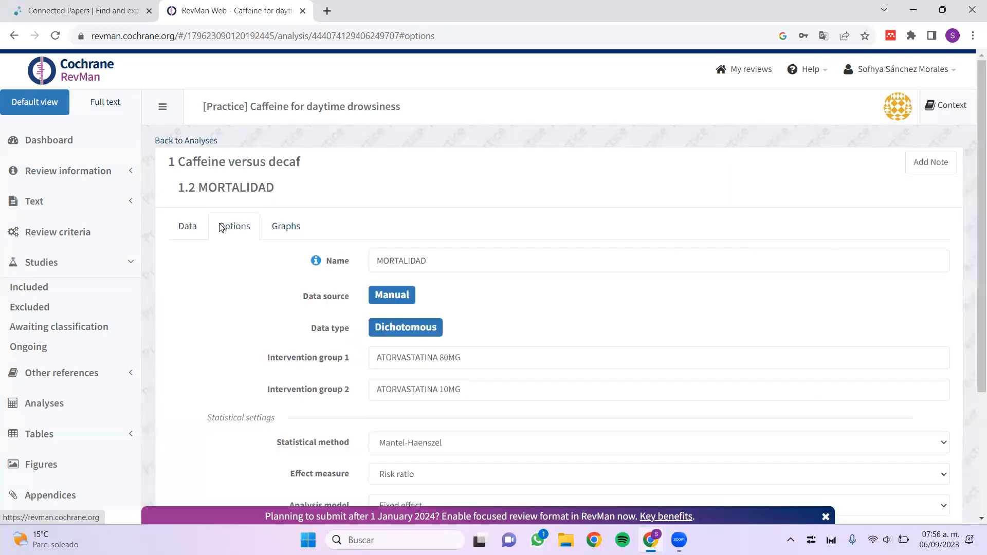
pyautogui.scroll(-2, 345, 316)
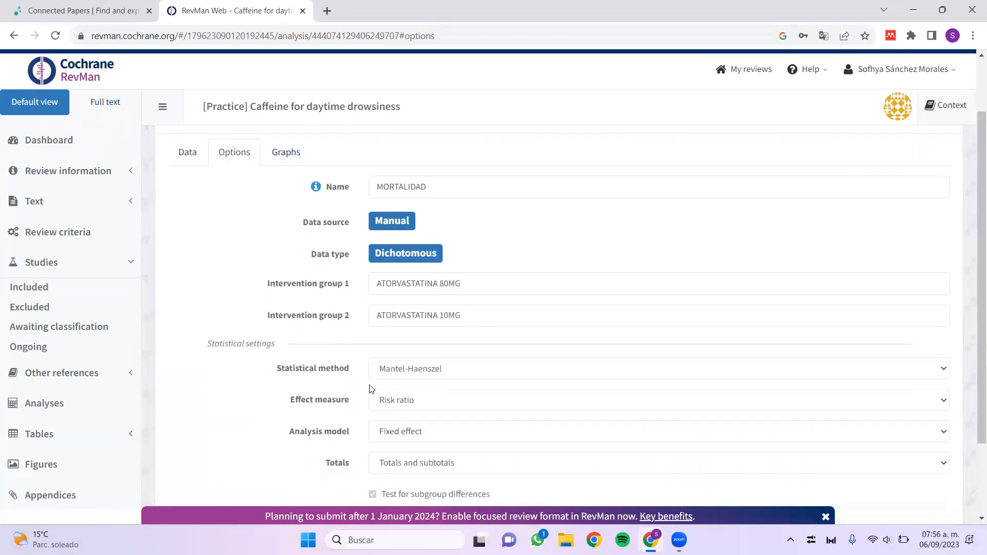
pyautogui.scroll(-2, 362, 349)
pyautogui.scroll(3, 350, 288)
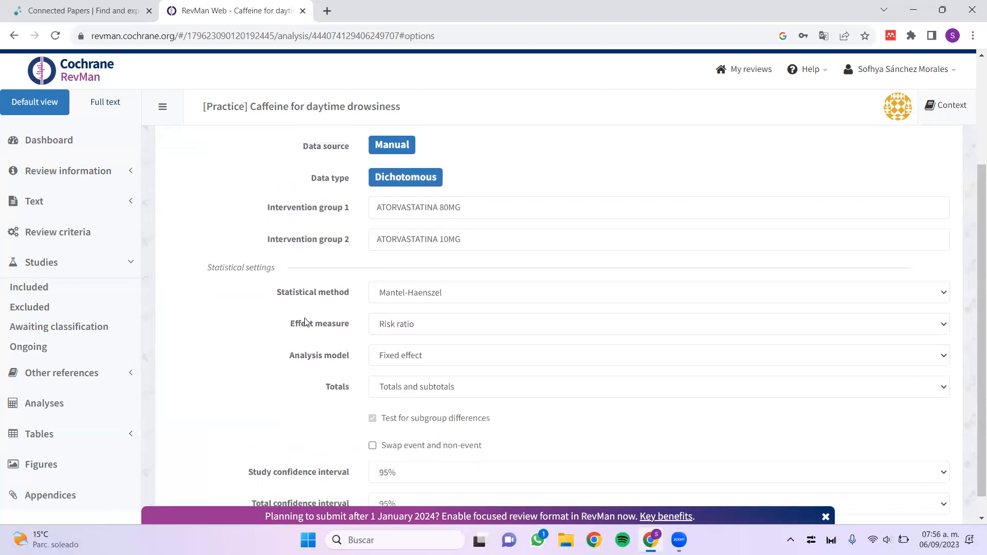
pyautogui.click(277, 184)
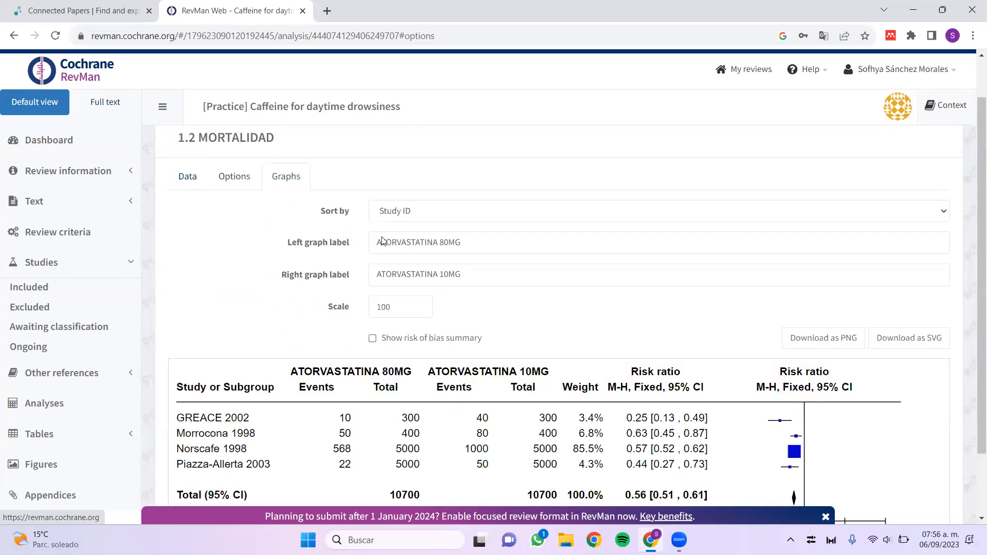
pyautogui.scroll(-2, 466, 267)
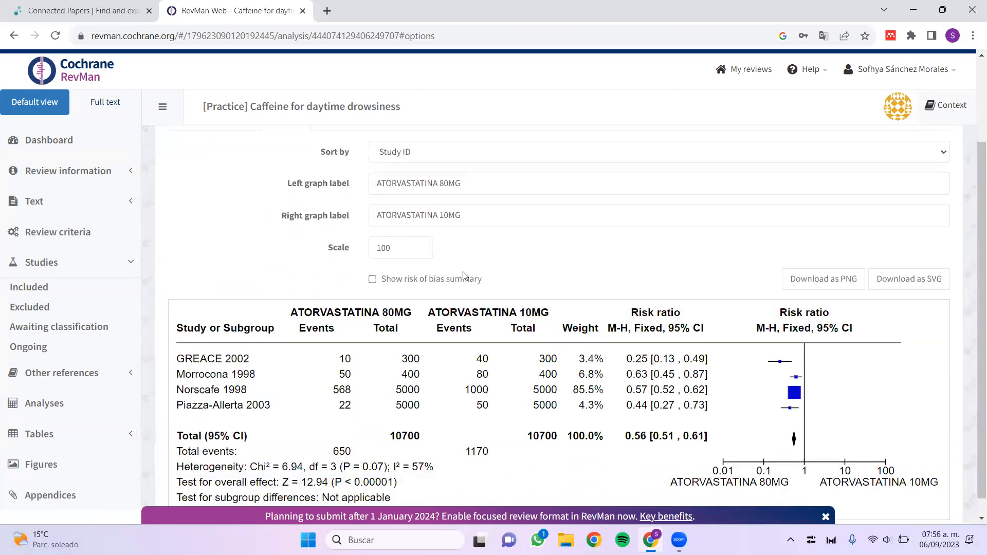
pyautogui.scroll(1, 566, 288)
pyautogui.scroll(-2, 679, 329)
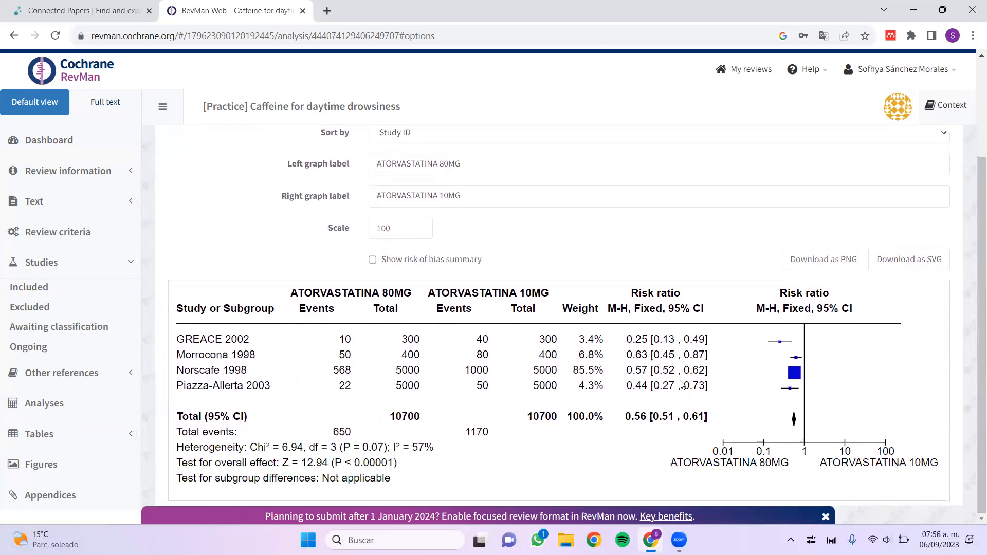
pyautogui.scroll(1, 646, 367)
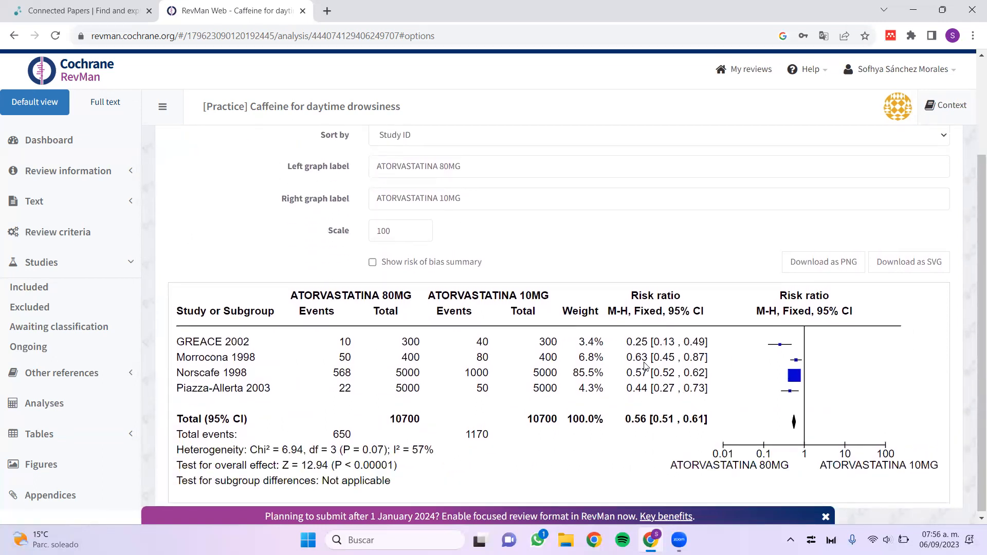
pyautogui.scroll(-1, 646, 367)
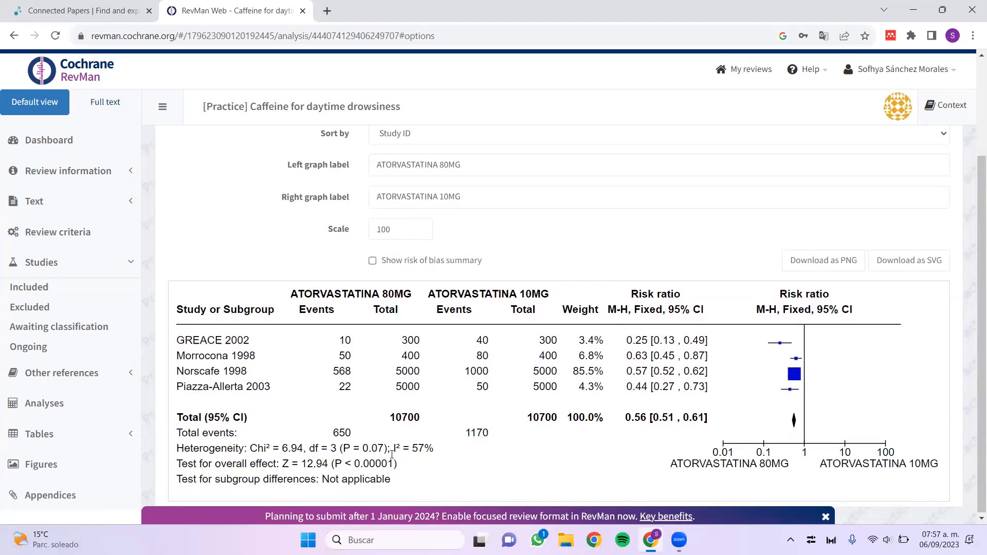
# Change the MORTALIDAD analysis model to Random effects.
pyautogui.scroll(3, 392, 455)
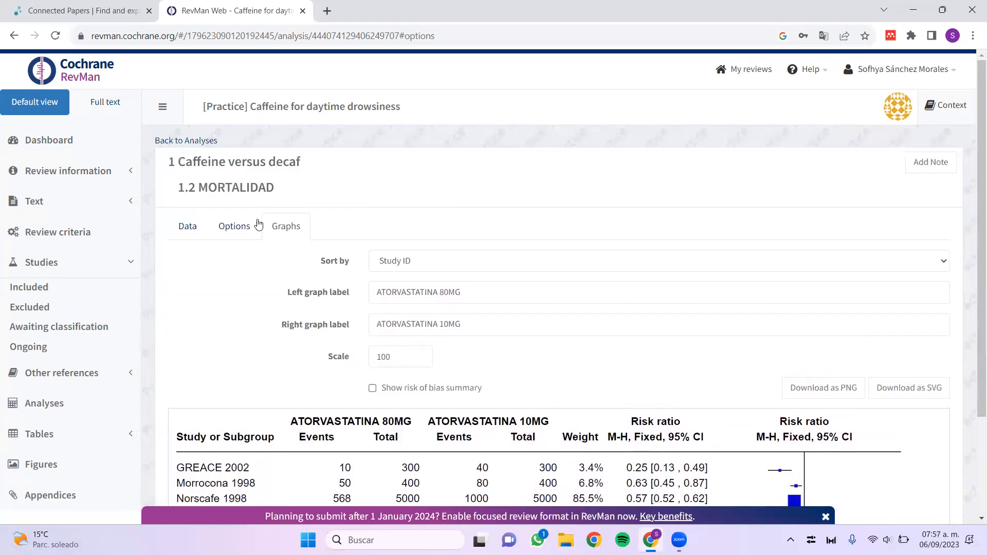
pyautogui.click(189, 227)
pyautogui.click(234, 227)
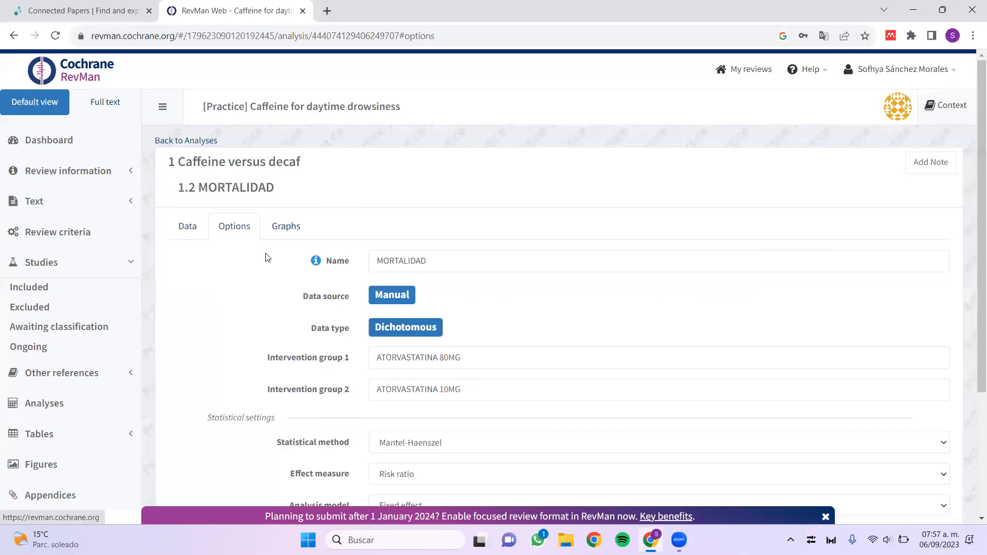
pyautogui.scroll(-2, 438, 378)
pyautogui.click(440, 423)
pyautogui.click(439, 453)
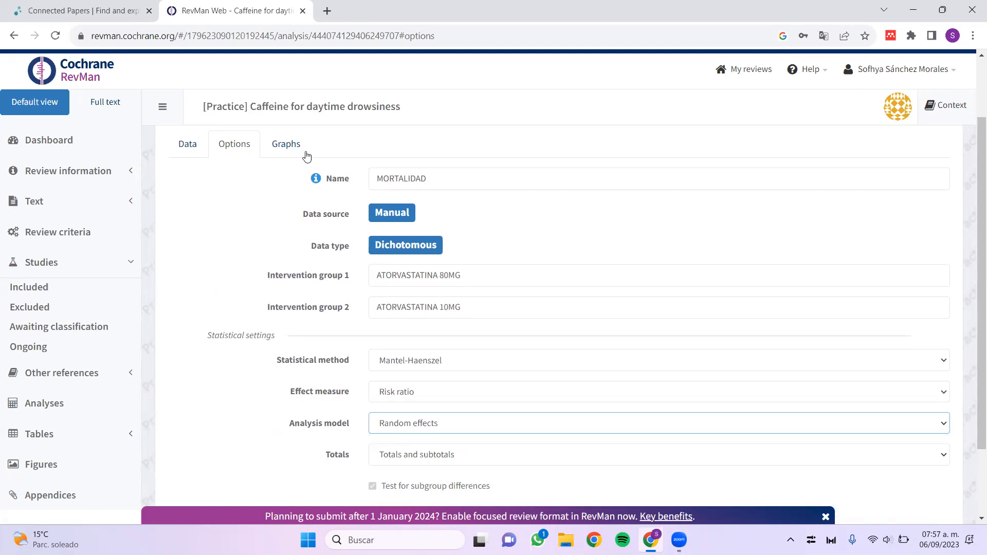
# View the MORTALIDAD forest plot and include the risk of bias summary in it.
pyautogui.click(290, 146)
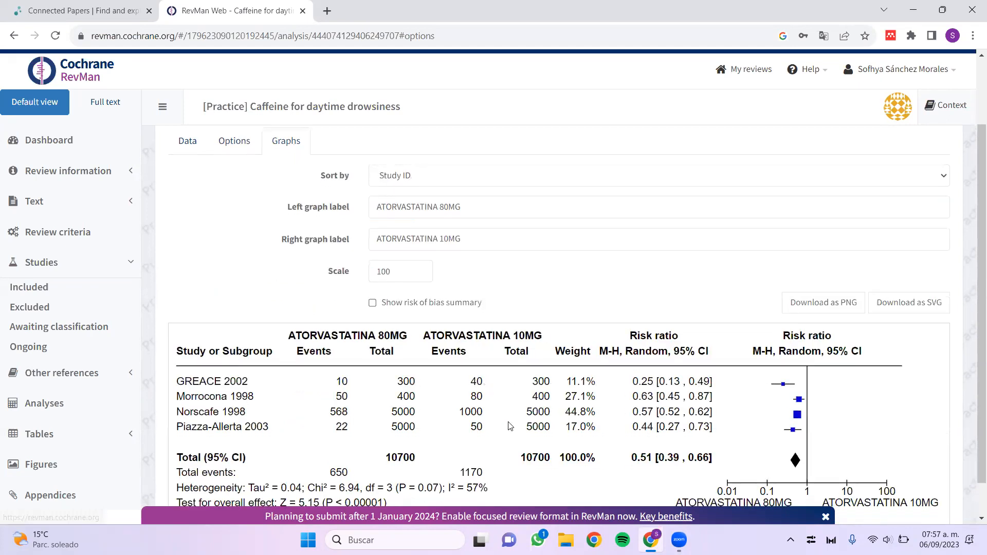
pyautogui.scroll(-1, 509, 426)
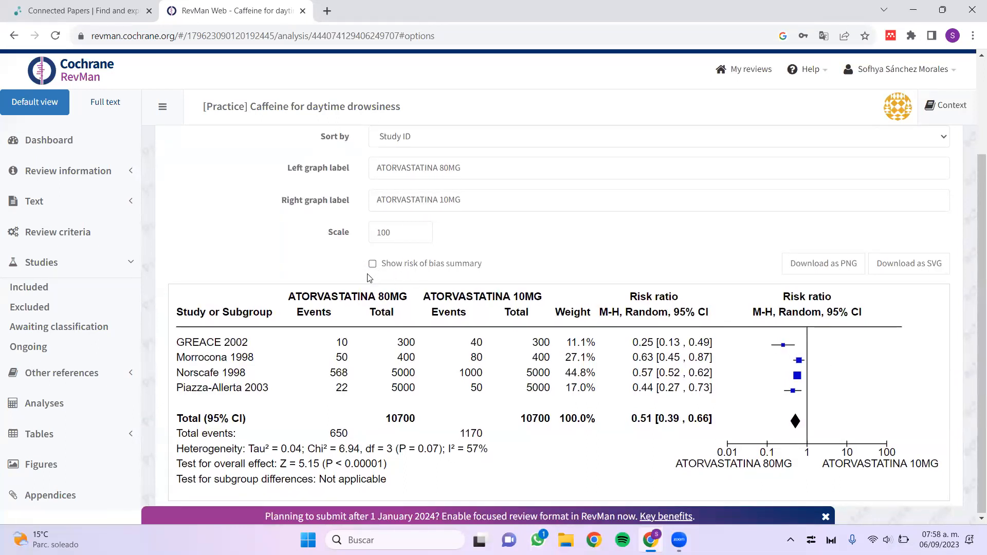
pyautogui.click(373, 265)
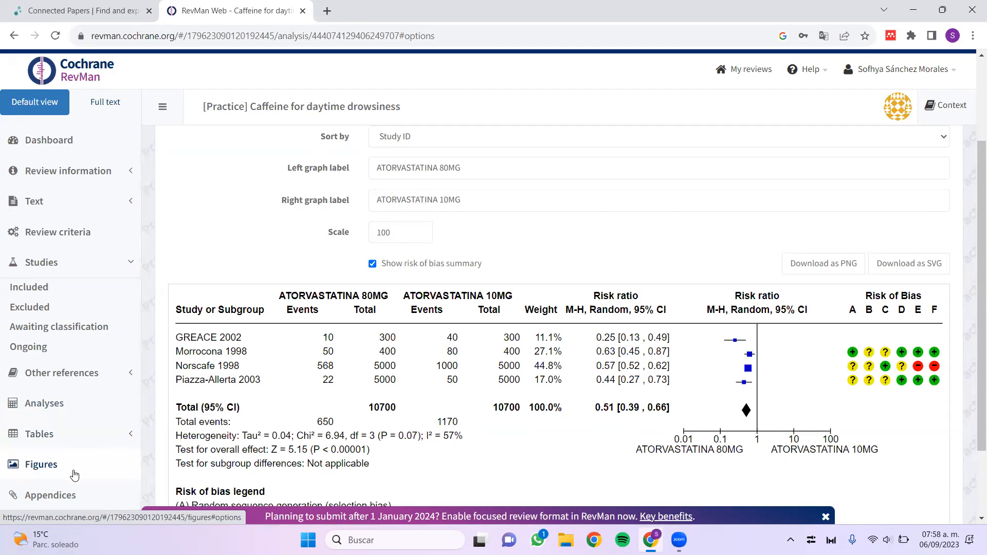
# Add a Flow diagram figure to the review and look through its PRISMA template.
pyautogui.click(75, 475)
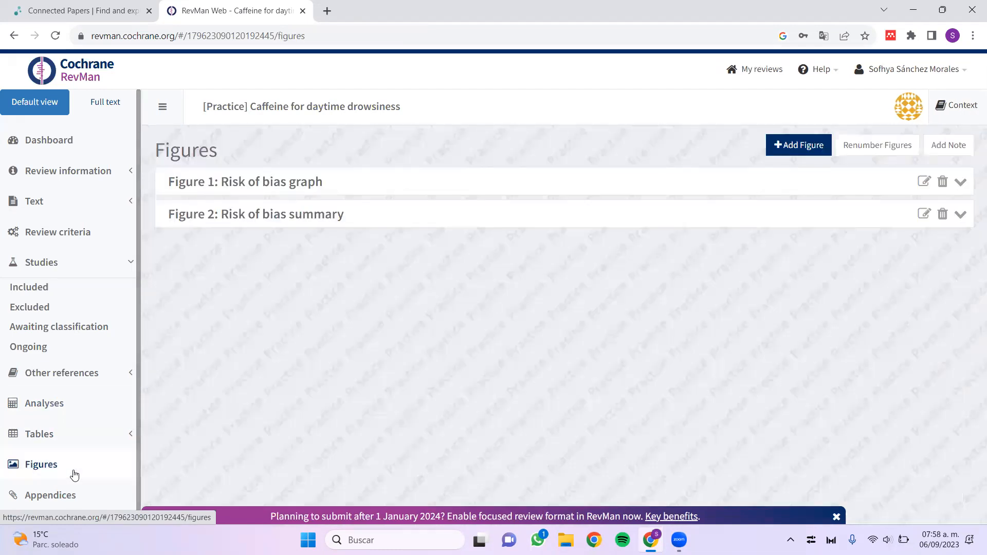
pyautogui.click(797, 149)
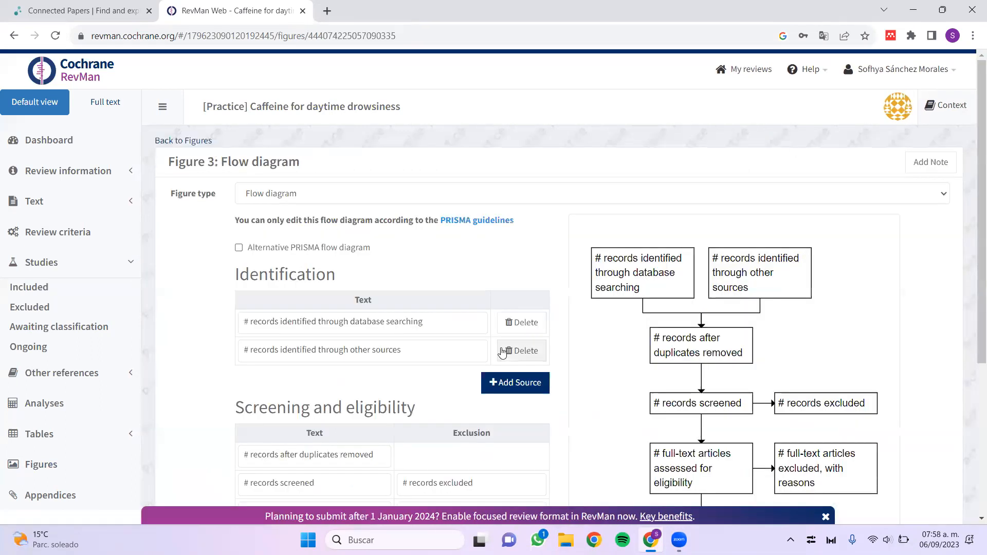
pyautogui.scroll(-2, 502, 353)
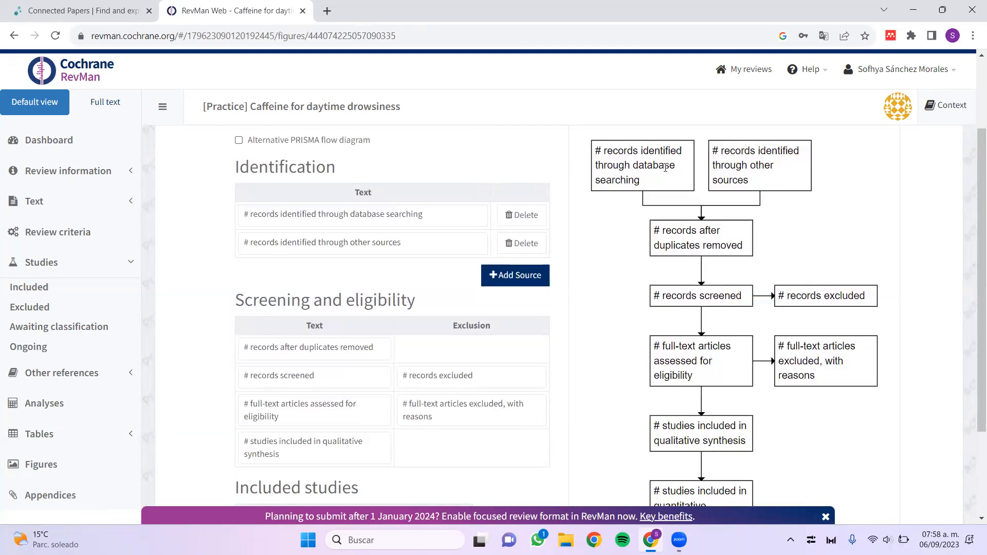
pyautogui.scroll(-1, 722, 394)
pyautogui.scroll(-2, 722, 395)
pyautogui.scroll(4, 627, 335)
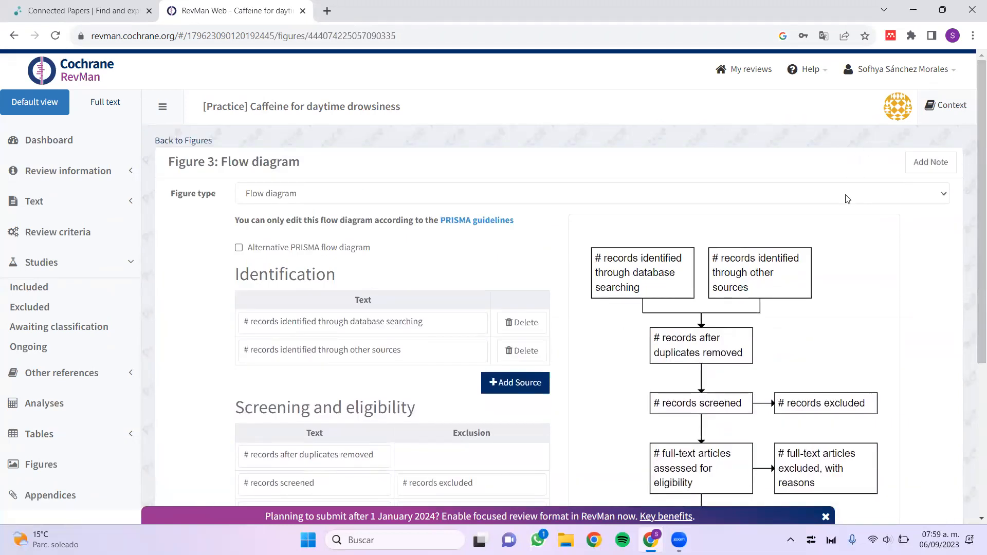
# Return to the review's figures and add another Flow diagram figure.
pyautogui.click(60, 465)
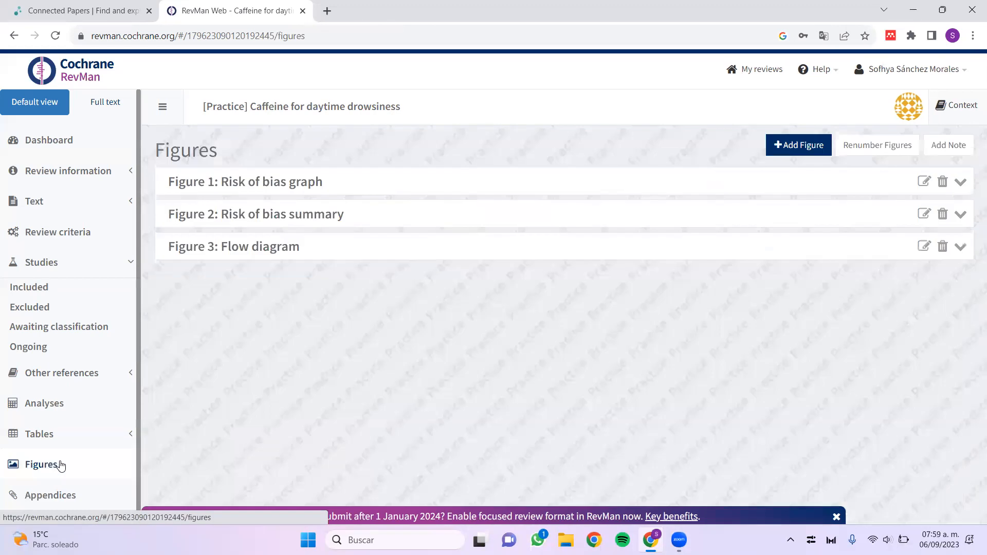
pyautogui.click(808, 146)
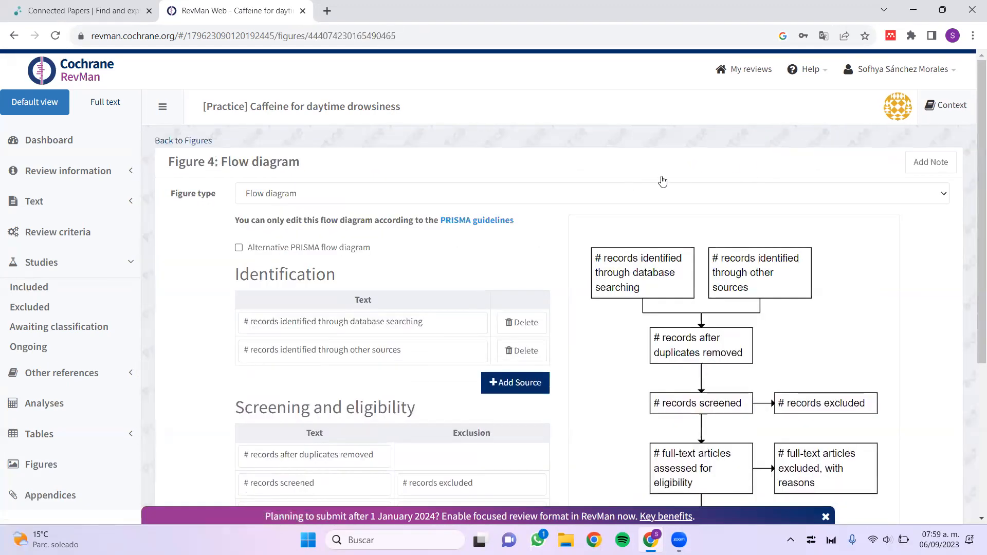
pyautogui.scroll(-1, 660, 183)
pyautogui.scroll(1, 660, 183)
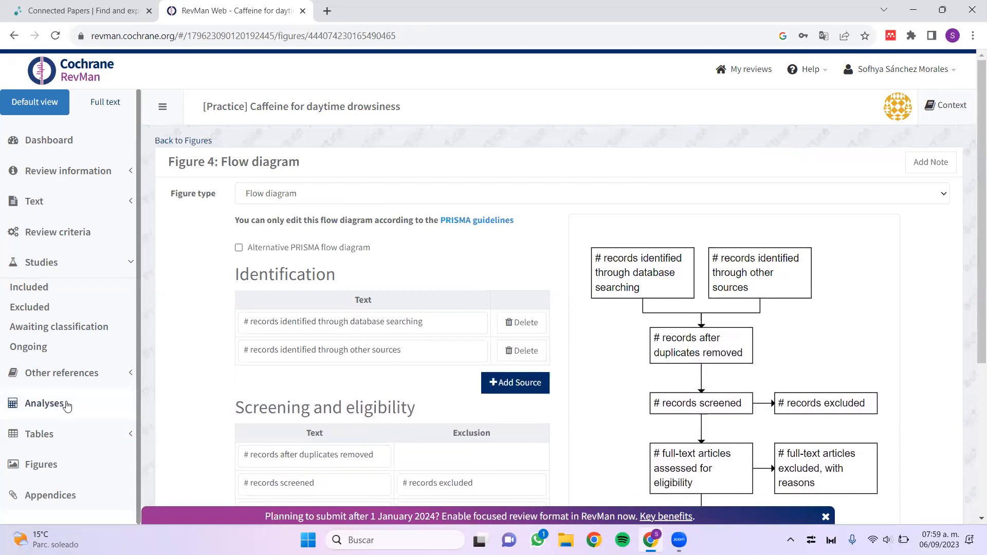
# Add a new figure to the review and set its type to Funnel plot for analysis 1.1 Headache.
pyautogui.click(84, 469)
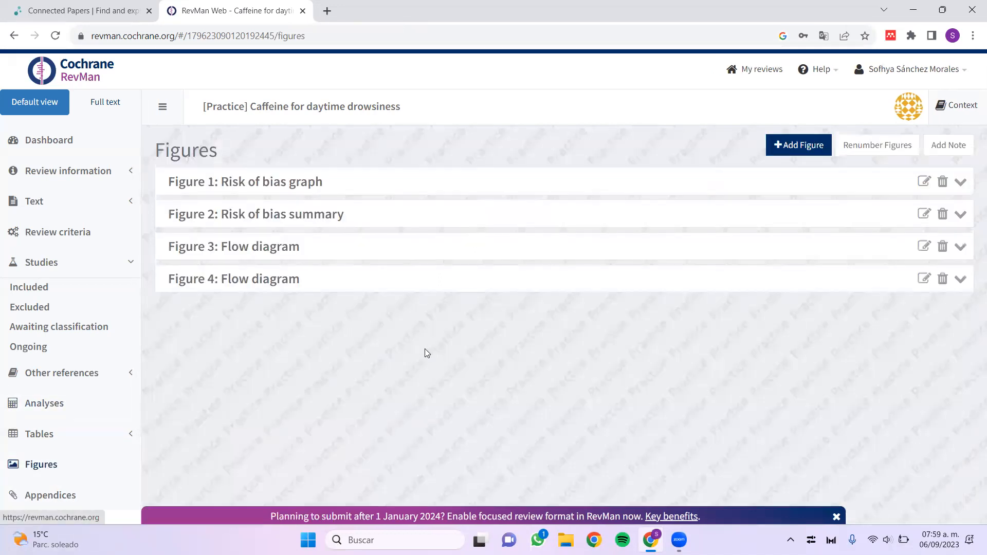
pyautogui.click(819, 152)
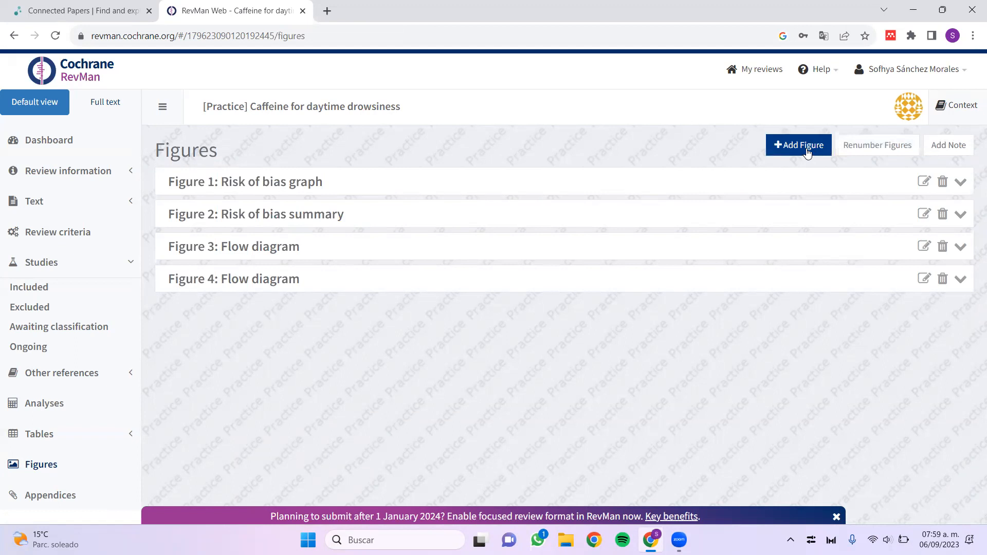
pyautogui.scroll(-5, 704, 254)
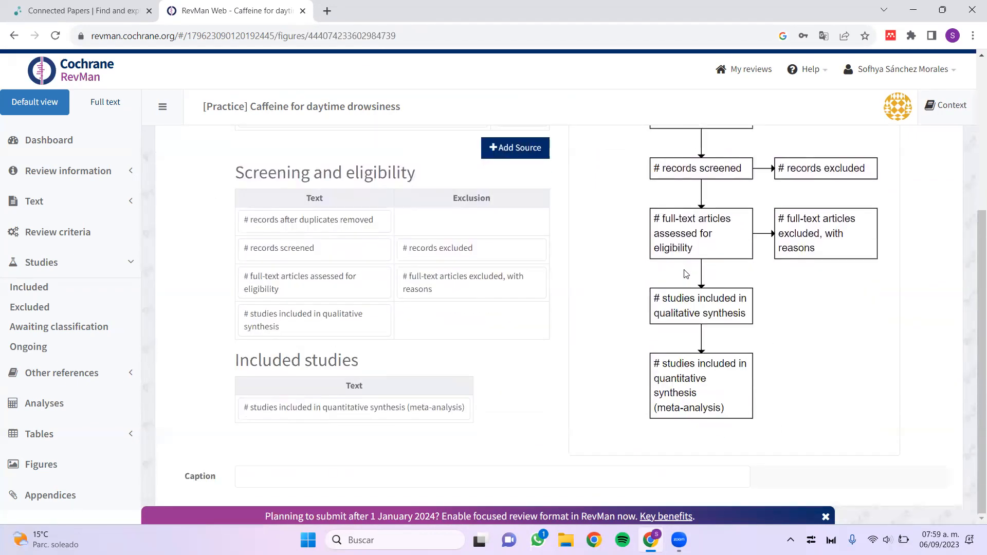
pyautogui.scroll(5, 684, 274)
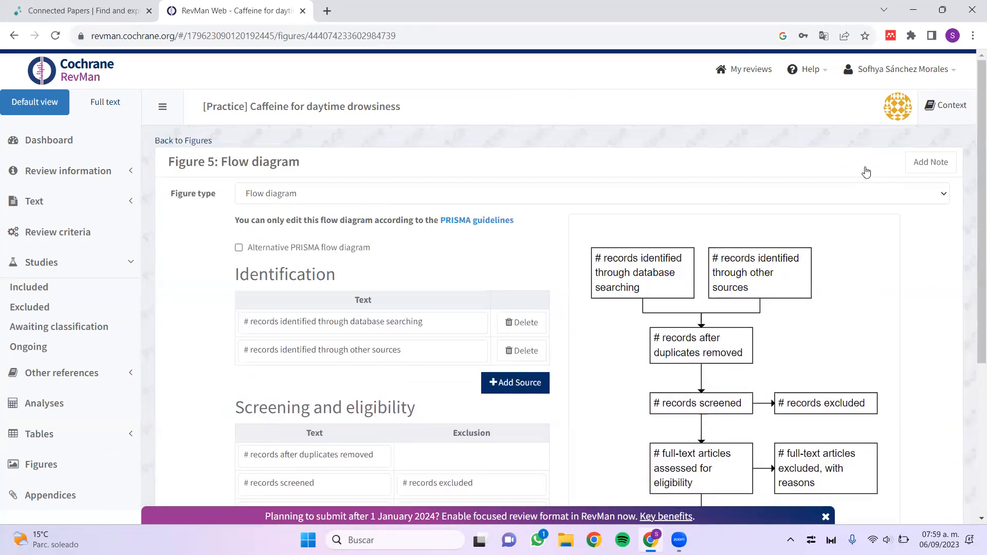
pyautogui.click(855, 195)
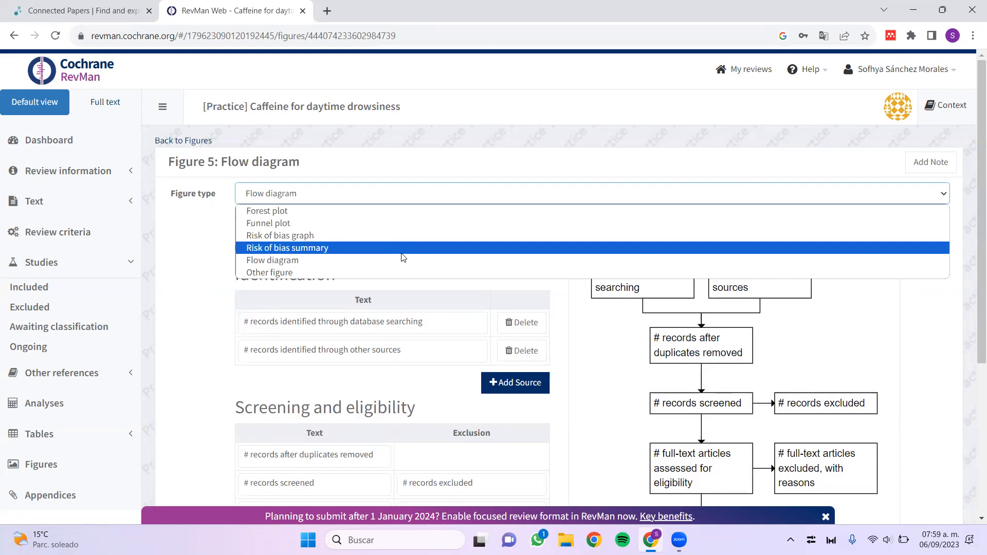
pyautogui.click(403, 224)
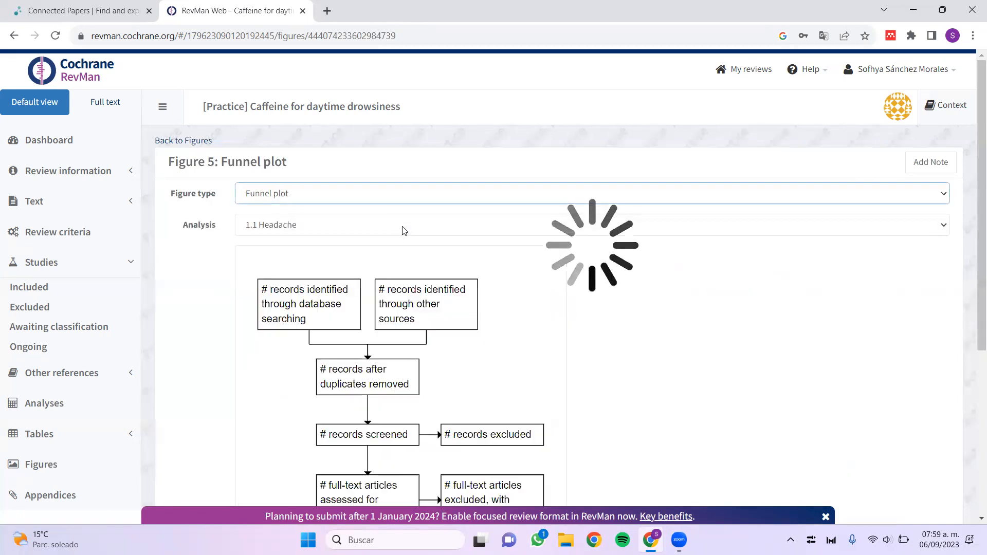
pyautogui.press('super+Tab')
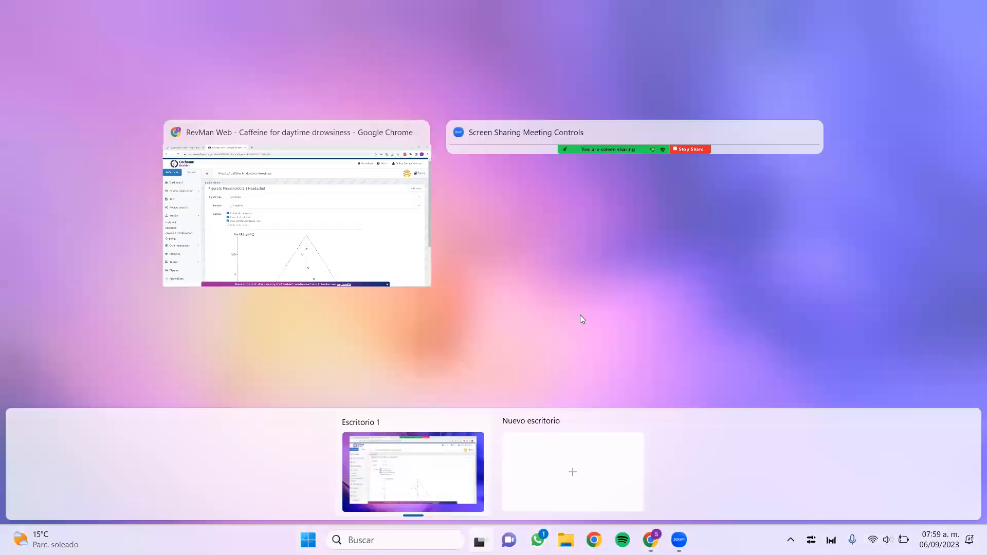
pyautogui.click(348, 271)
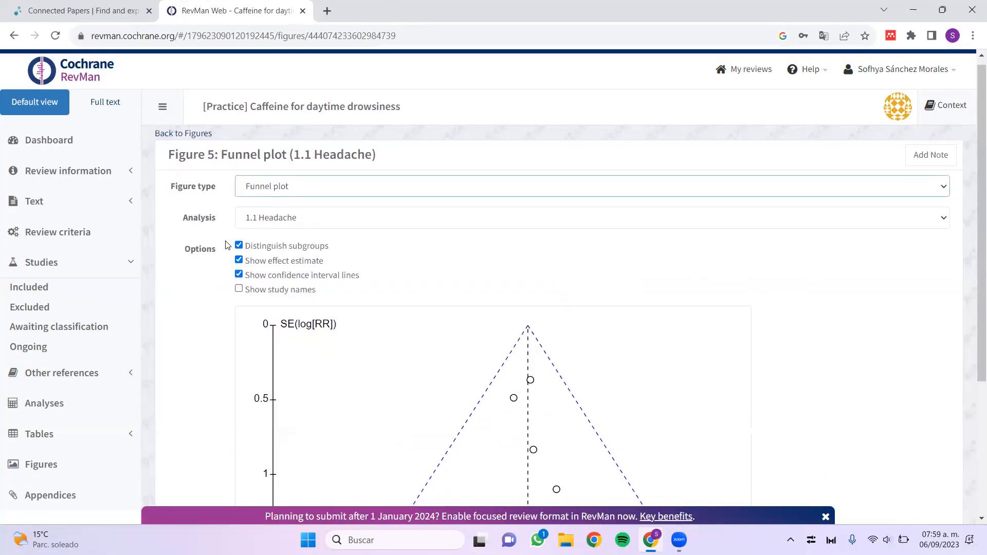
# Show the study names on the Headache funnel plot and examine how the studies spread around the effect line.
pyautogui.scroll(-1, 226, 245)
pyautogui.scroll(-1, 268, 228)
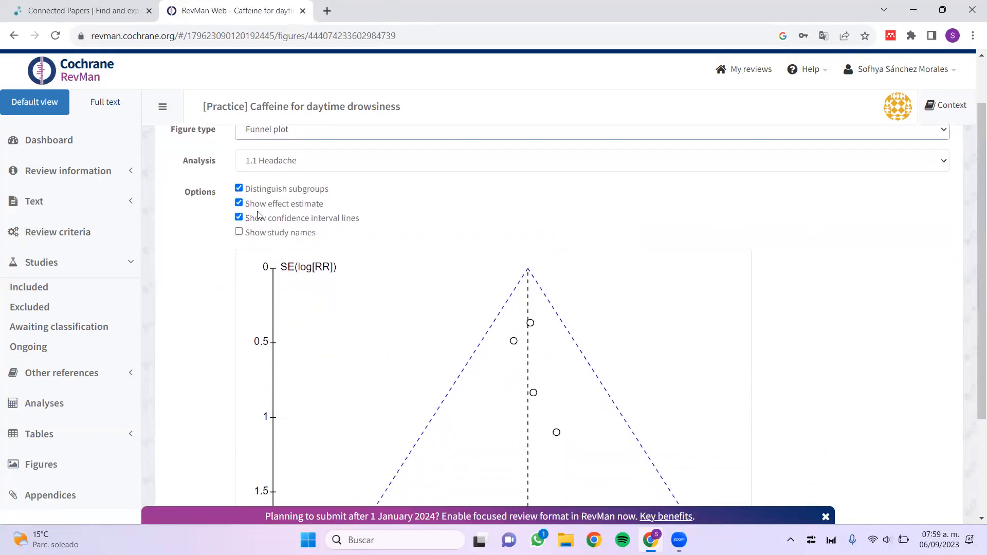
pyautogui.click(239, 187)
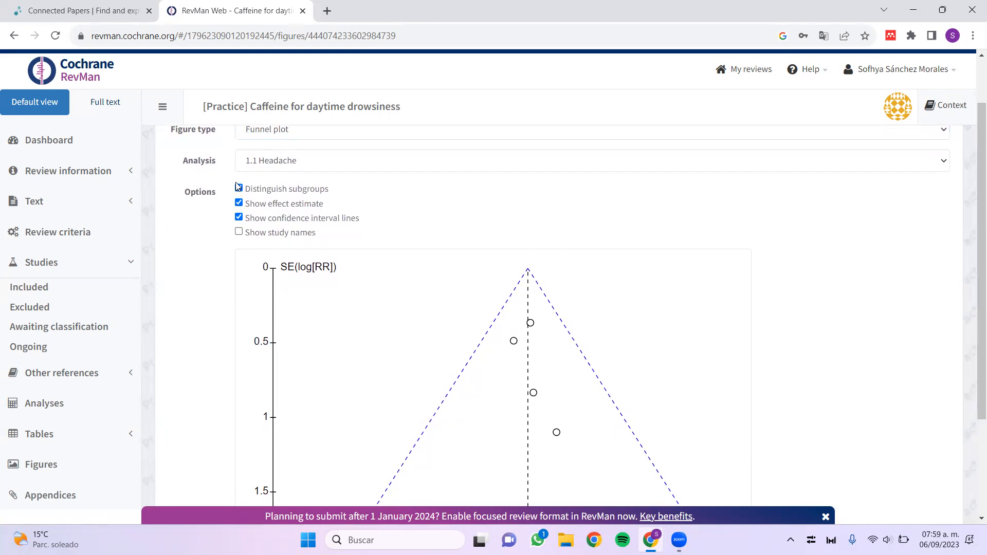
pyautogui.click(238, 233)
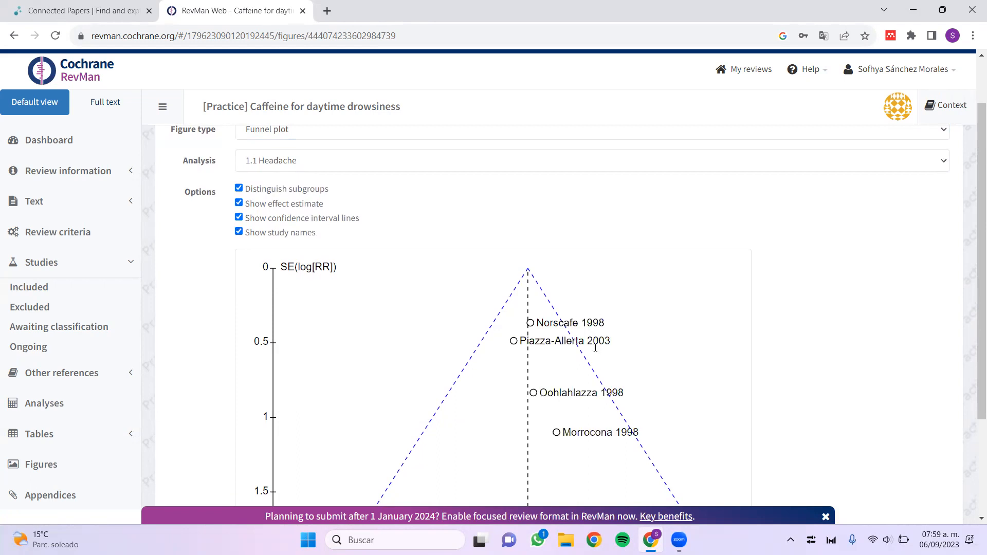
pyautogui.scroll(-2, 562, 263)
pyautogui.scroll(1, 560, 264)
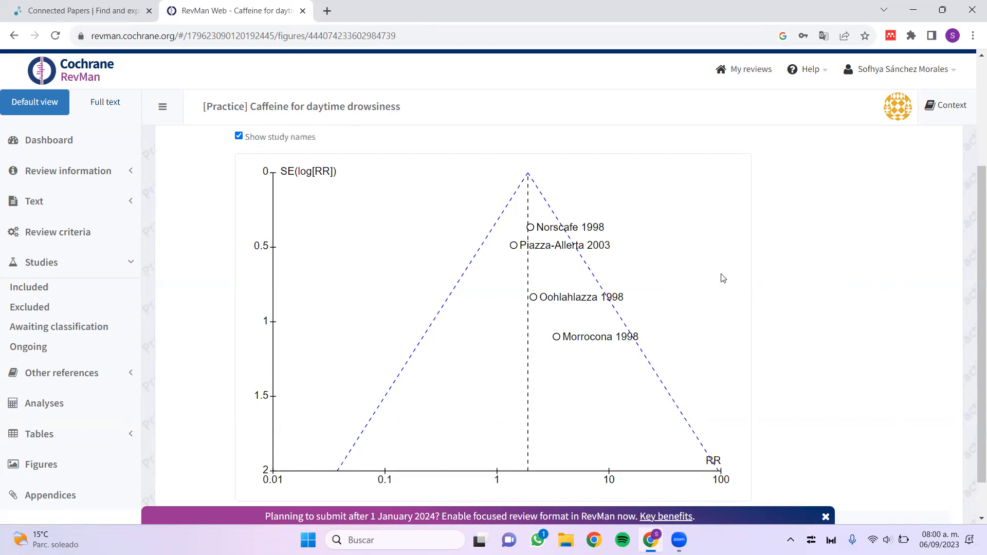
pyautogui.scroll(-1, 801, 383)
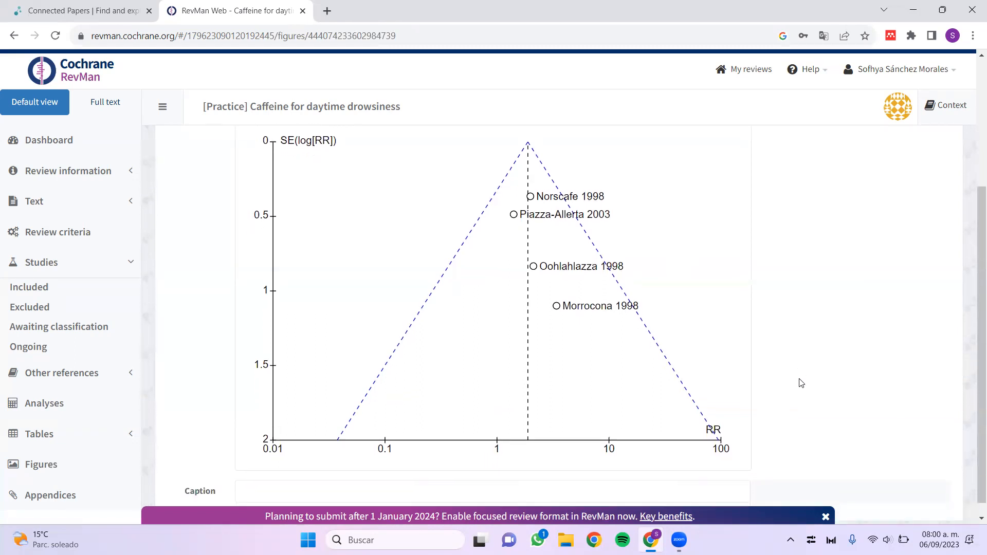
pyautogui.scroll(-1, 801, 383)
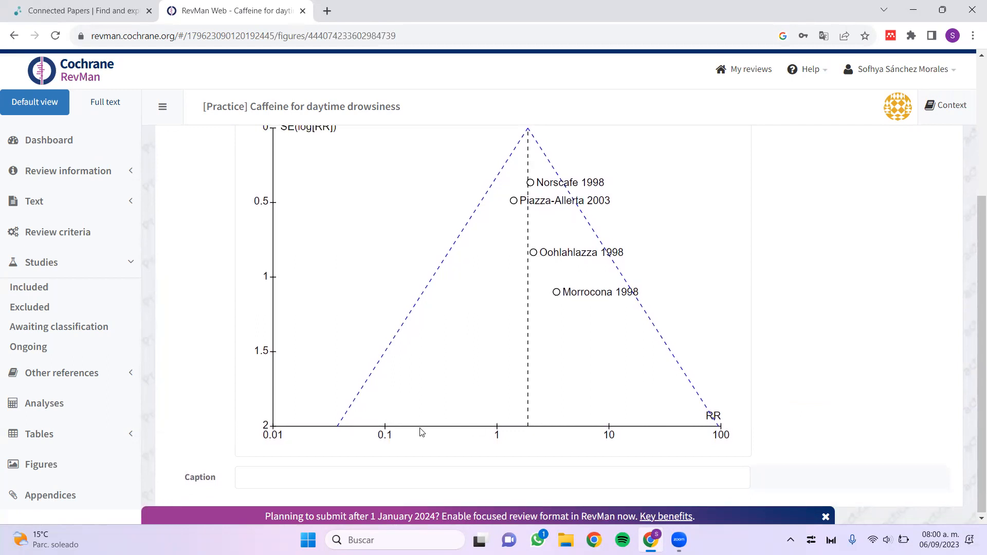
# Open the included study GREACE 2002 for editing at its risk of bias judgements.
pyautogui.click(68, 294)
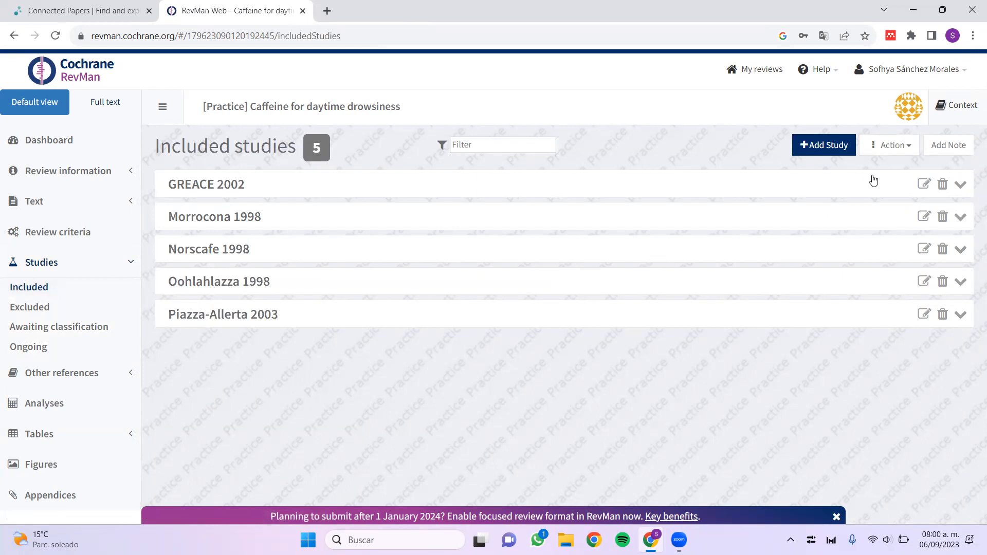
pyautogui.click(889, 146)
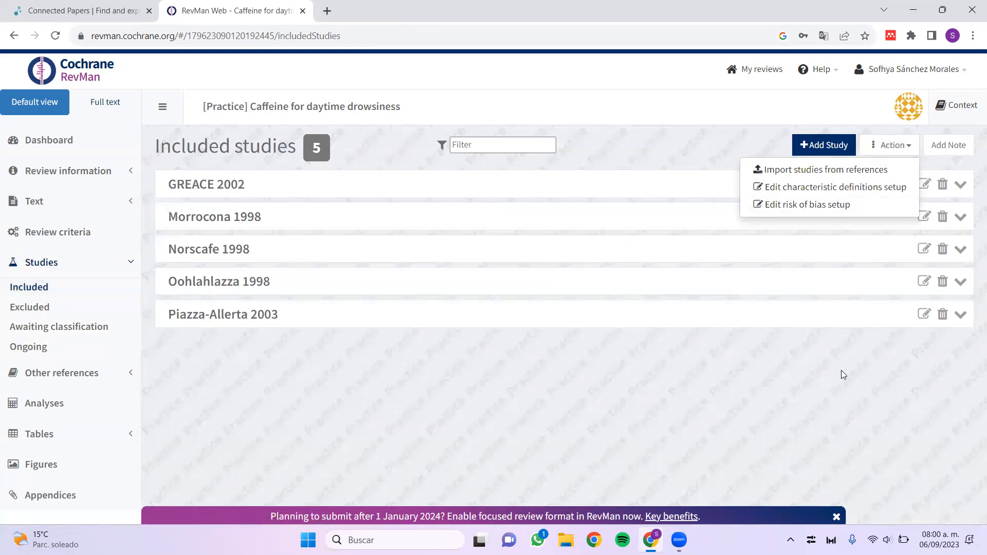
pyautogui.rightClick(838, 415)
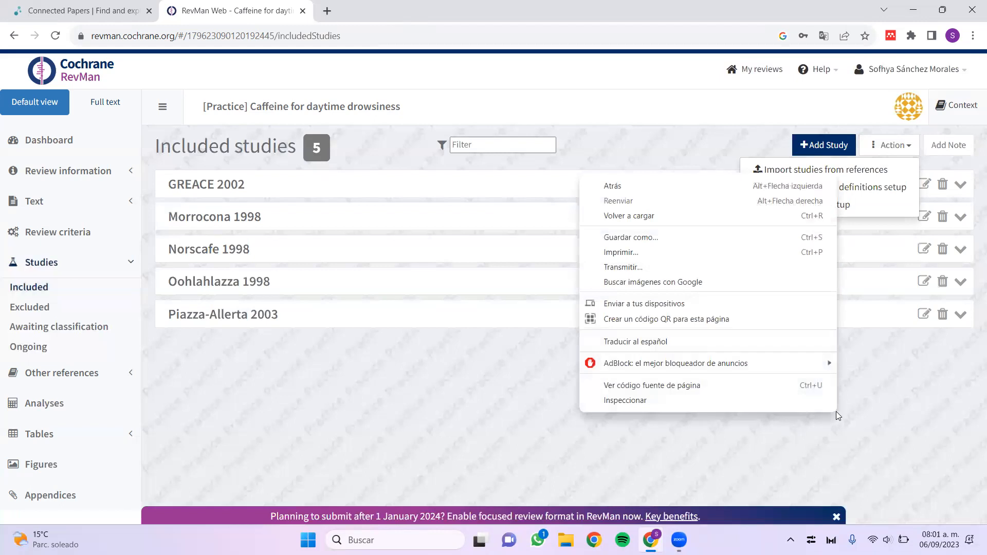
pyautogui.click(202, 185)
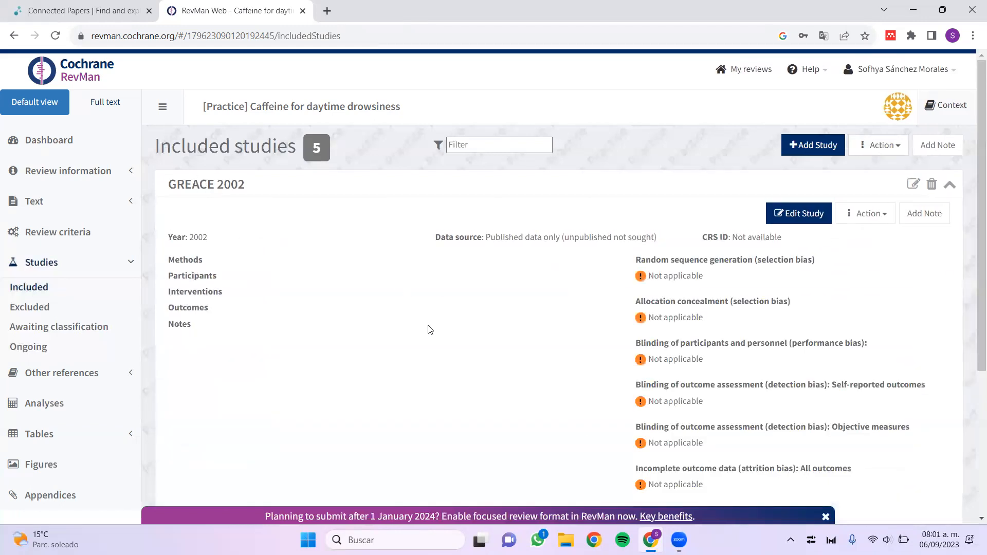
pyautogui.scroll(-2, 430, 329)
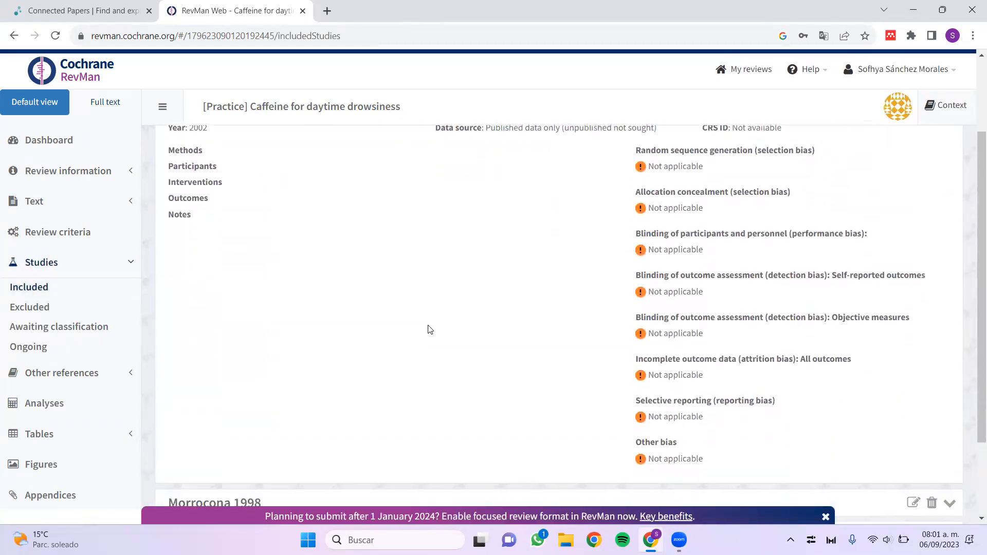
pyautogui.scroll(1, 663, 301)
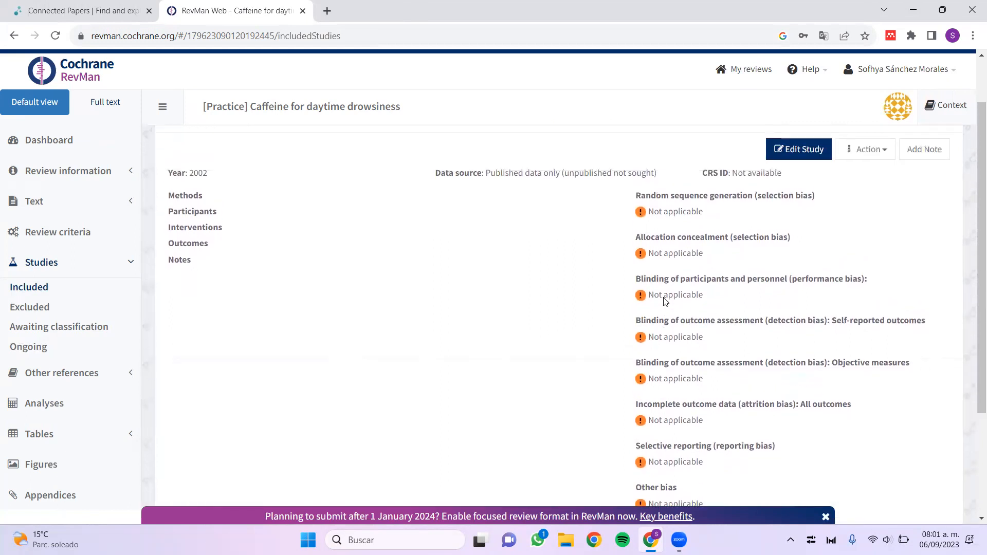
pyautogui.click(804, 161)
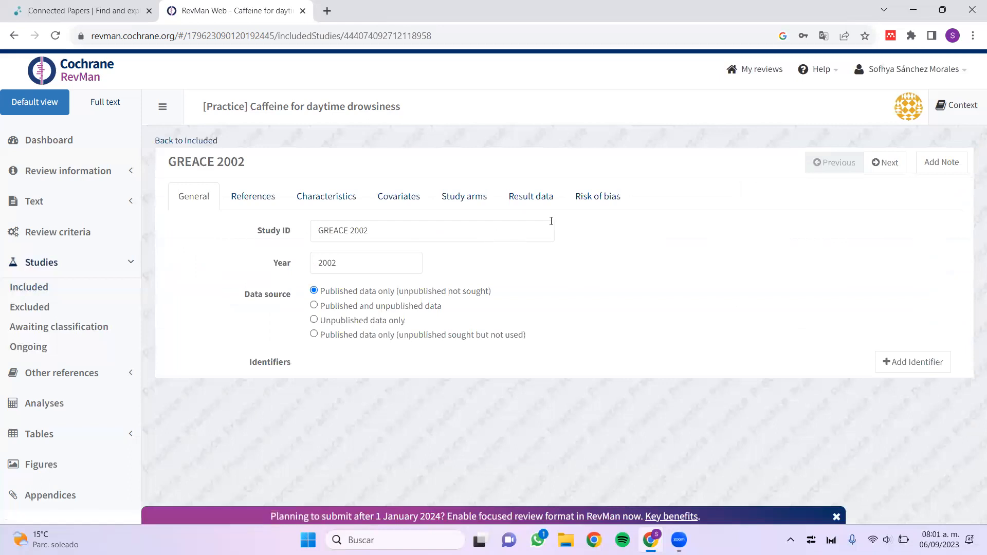
pyautogui.click(585, 202)
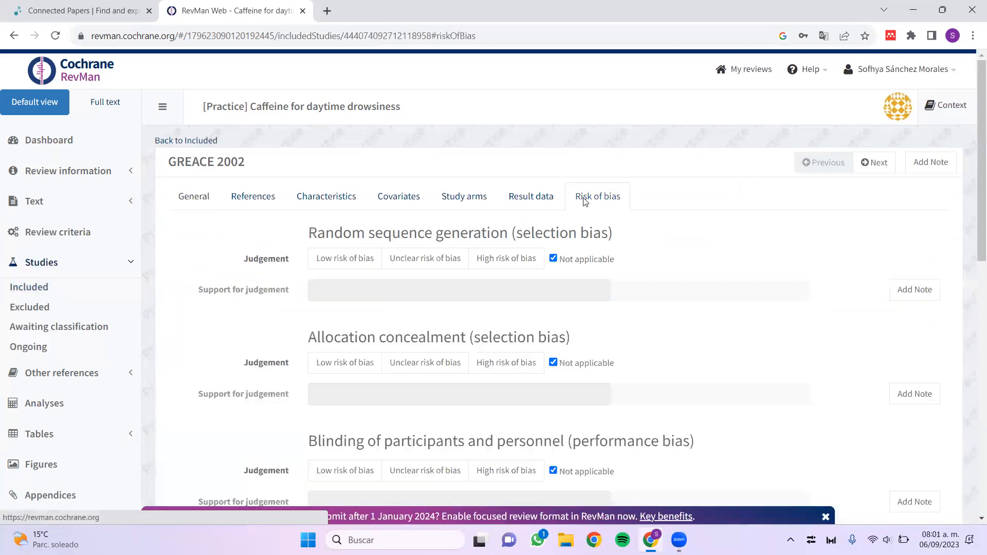
pyautogui.scroll(-1, 429, 289)
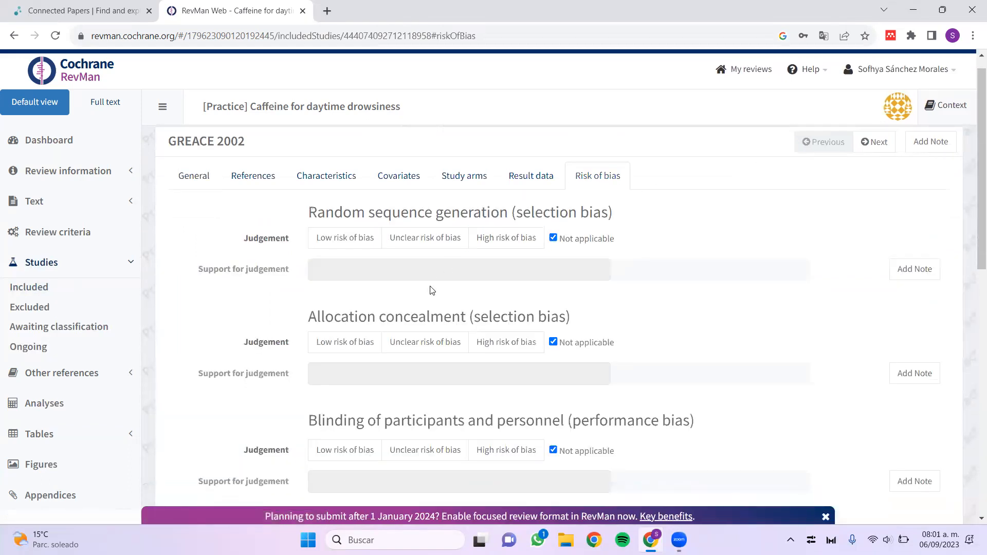
# Judge GREACE 2002 as High risk for random sequence generation and allocation concealment, and Unclear risk for blinding of participants and personnel.
pyautogui.click(490, 242)
pyautogui.scroll(-1, 481, 324)
pyautogui.click(517, 298)
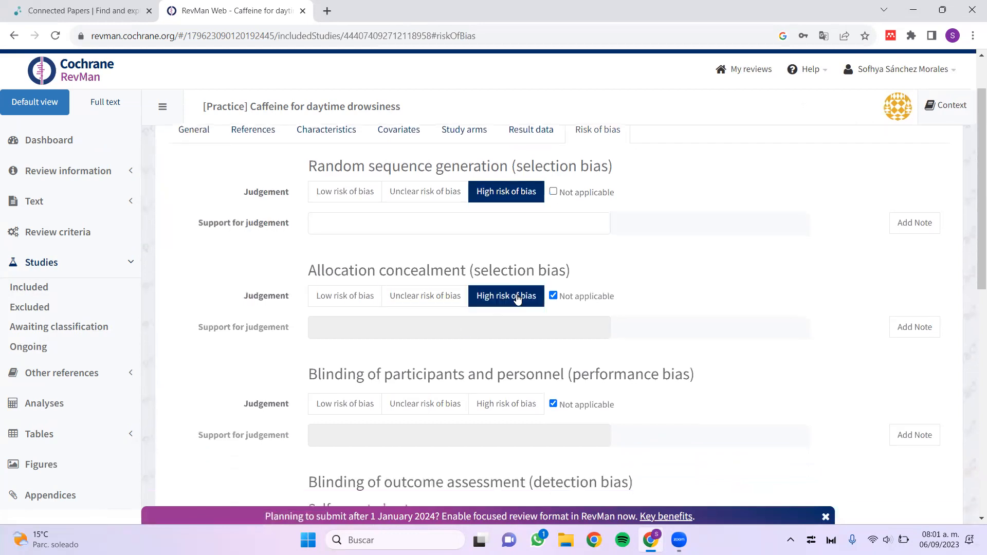
pyautogui.click(426, 409)
# Judge blinding of outcome assessment in GREACE 2002 as Low risk of bias for both self-reported outcomes and objective measures.
pyautogui.scroll(-3, 421, 406)
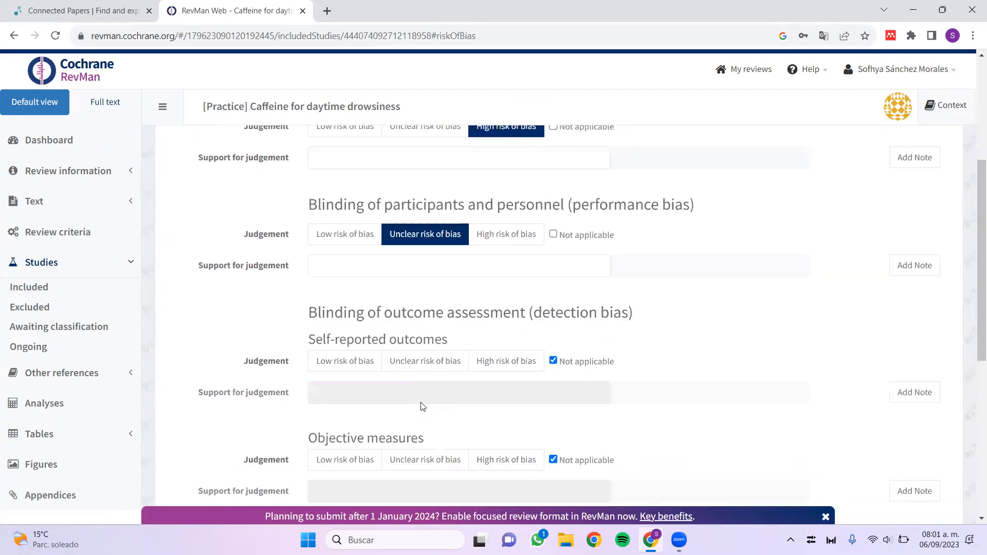
pyautogui.click(341, 361)
pyautogui.scroll(-2, 370, 391)
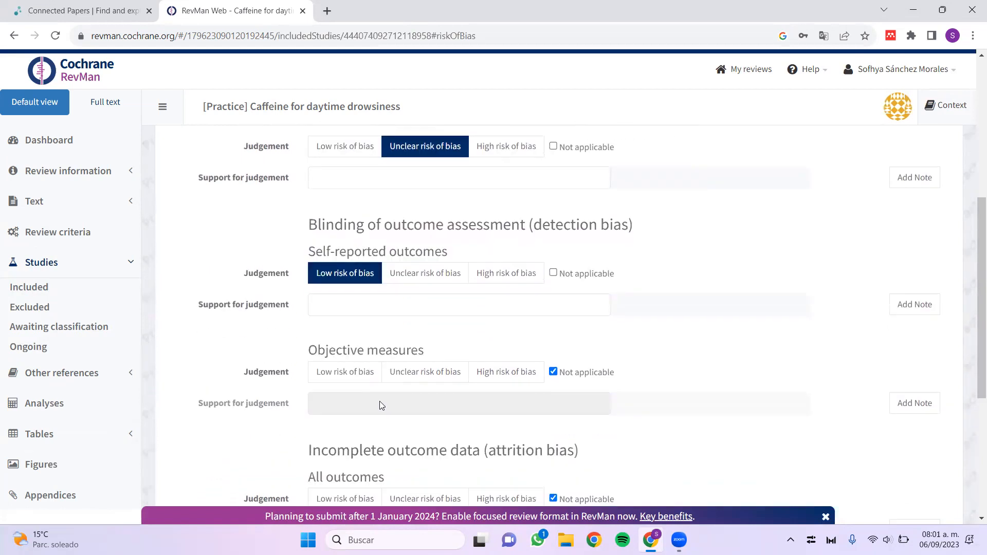
pyautogui.click(356, 381)
# Judge incomplete outcome data, selective reporting and other bias in GREACE 2002 as High risk of bias, and review the judgements.
pyautogui.scroll(-2, 377, 407)
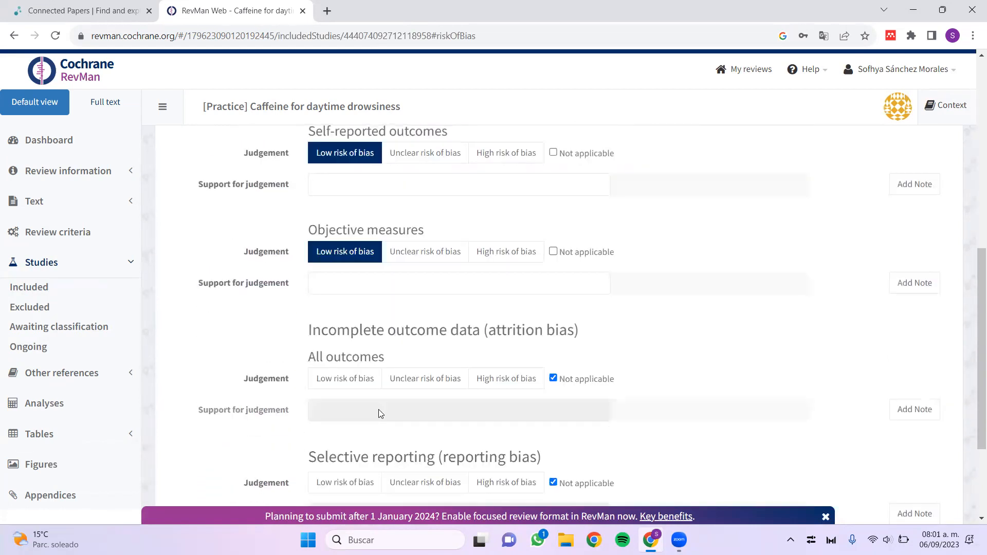
pyautogui.click(498, 380)
pyautogui.scroll(-2, 504, 388)
pyautogui.click(508, 398)
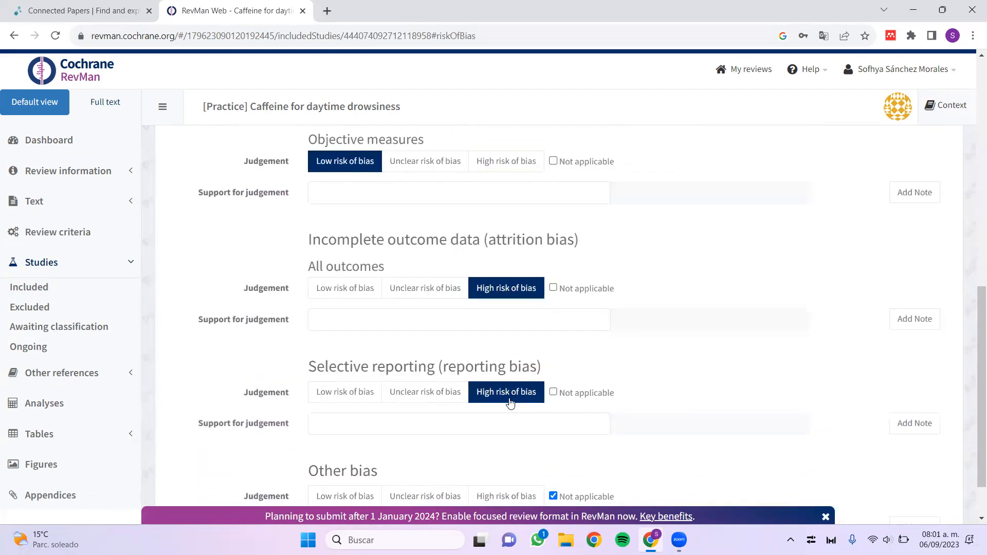
pyautogui.scroll(-1, 509, 401)
pyautogui.click(507, 435)
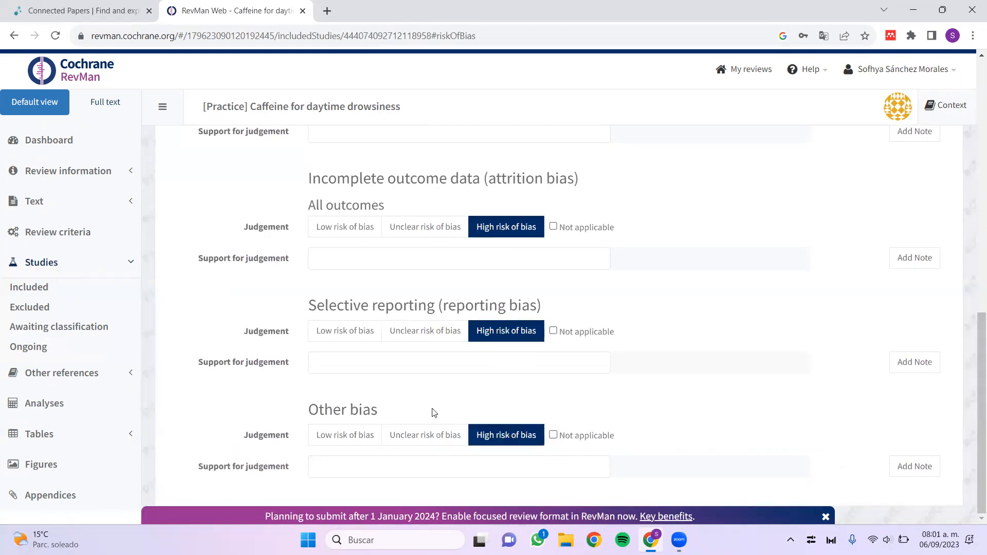
pyautogui.scroll(3, 360, 408)
pyautogui.scroll(8, 343, 403)
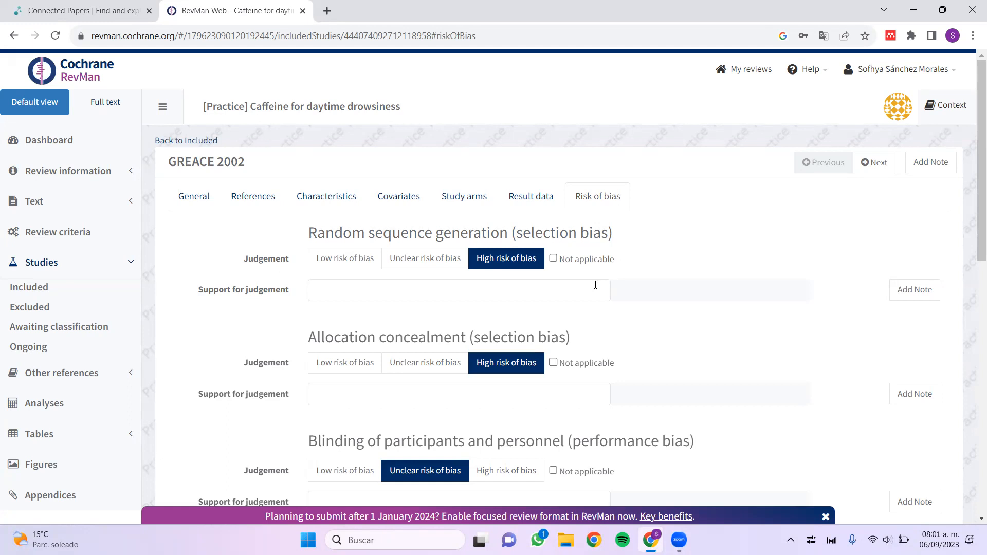
# Add a Risk of bias graph figure to the review and return to the list of figures.
pyautogui.click(64, 467)
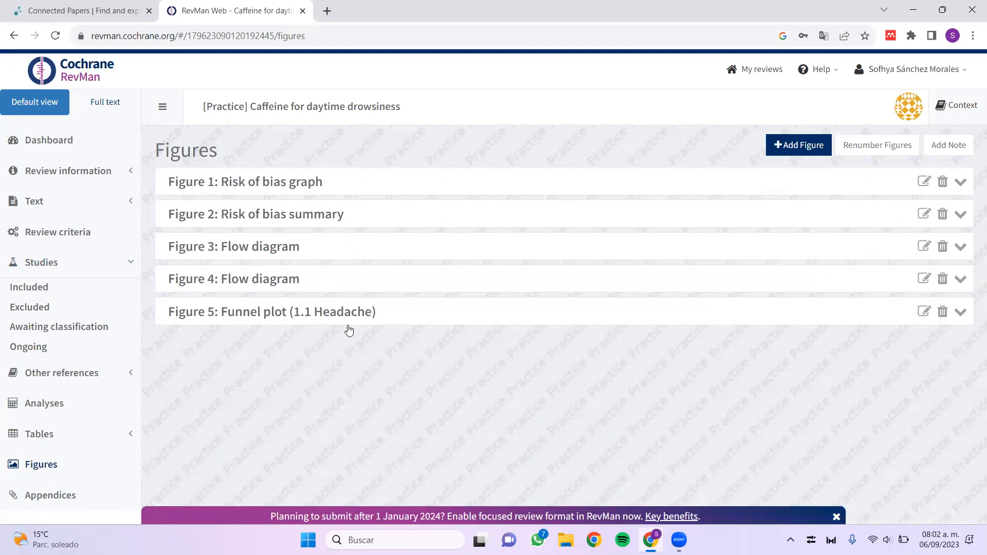
pyautogui.click(800, 149)
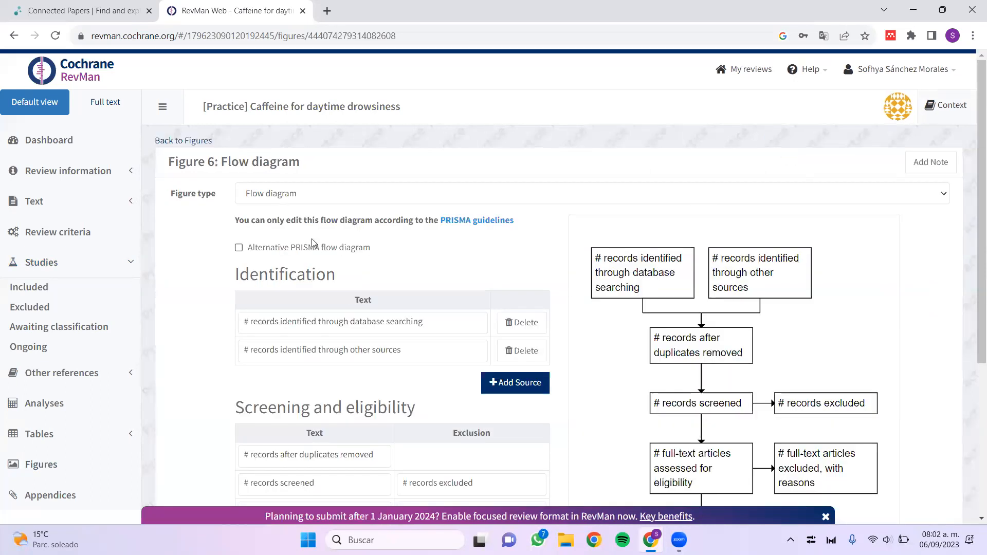
pyautogui.click(303, 193)
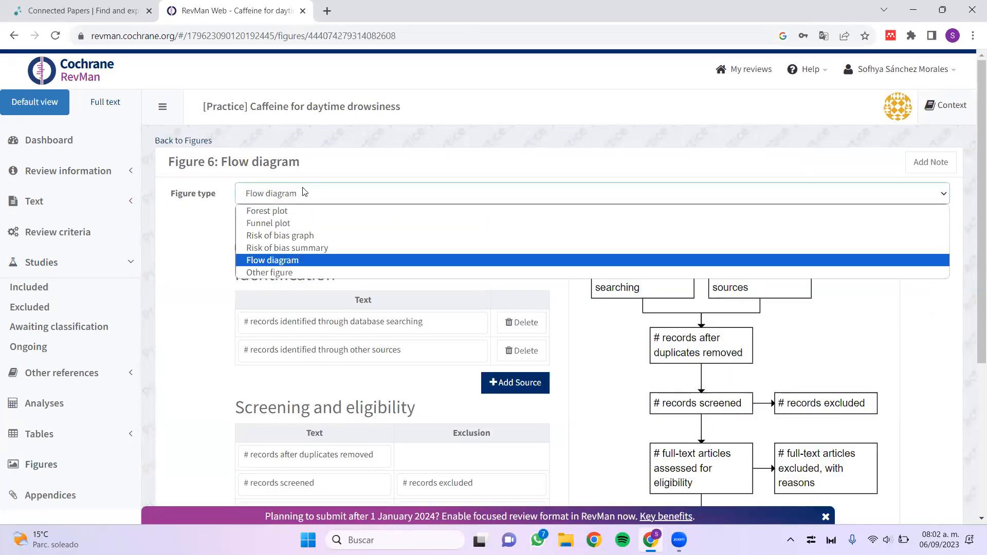
pyautogui.click(345, 237)
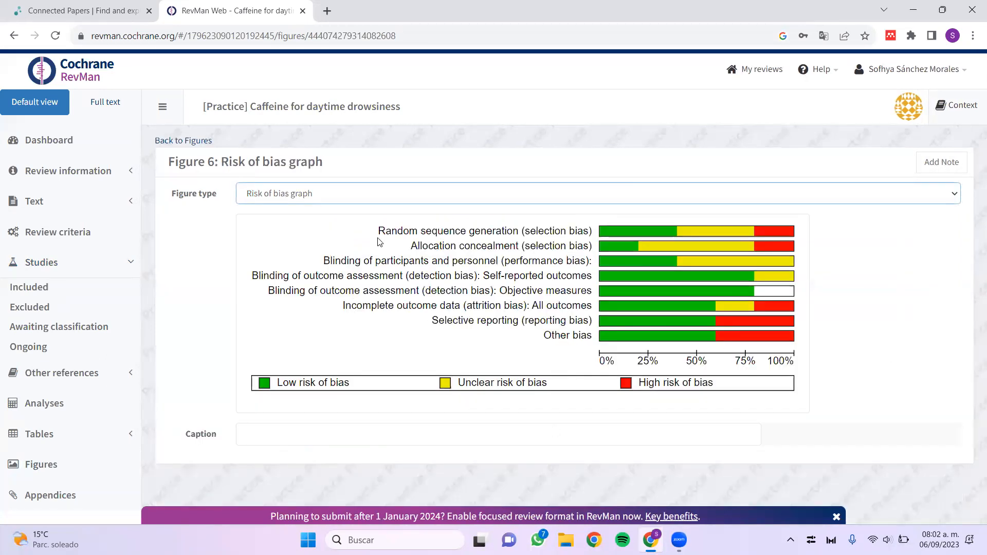
pyautogui.click(28, 467)
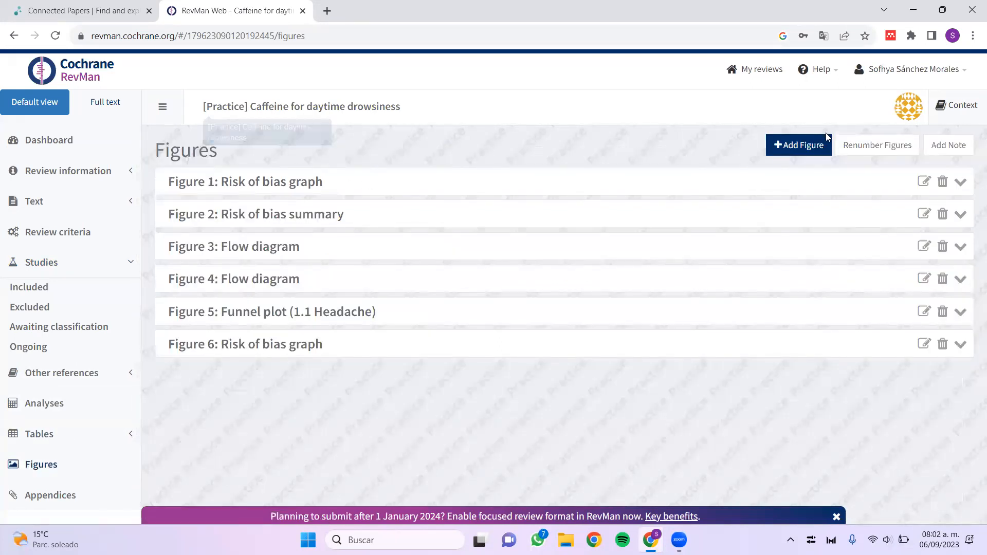
# Add a Risk of bias summary figure to the review, check its study judgements, and return to the list of figures.
pyautogui.click(782, 146)
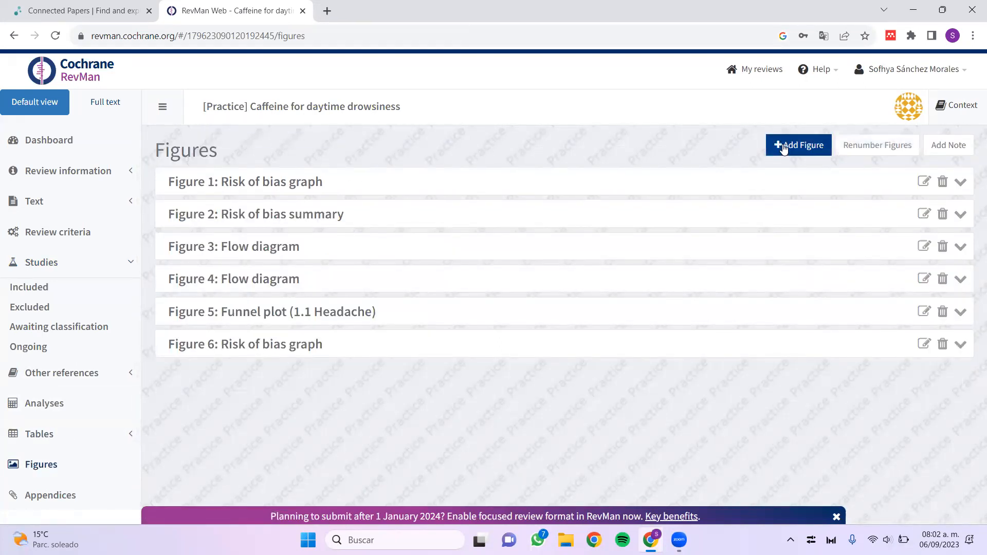
pyautogui.click(277, 201)
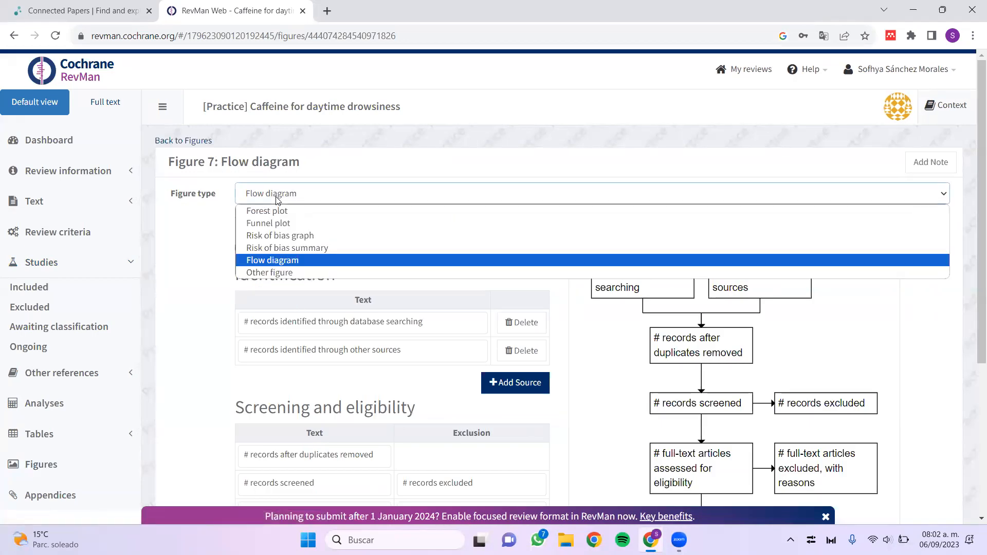
pyautogui.click(287, 252)
pyautogui.scroll(-4, 288, 257)
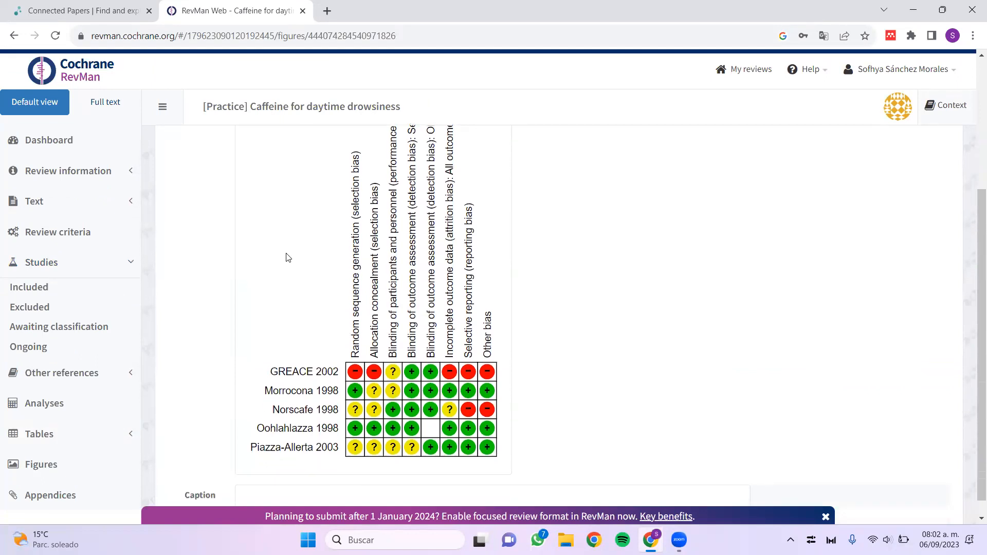
pyautogui.moveTo(286, 254); pyautogui.dragTo(282, 261)
pyautogui.scroll(2, 438, 447)
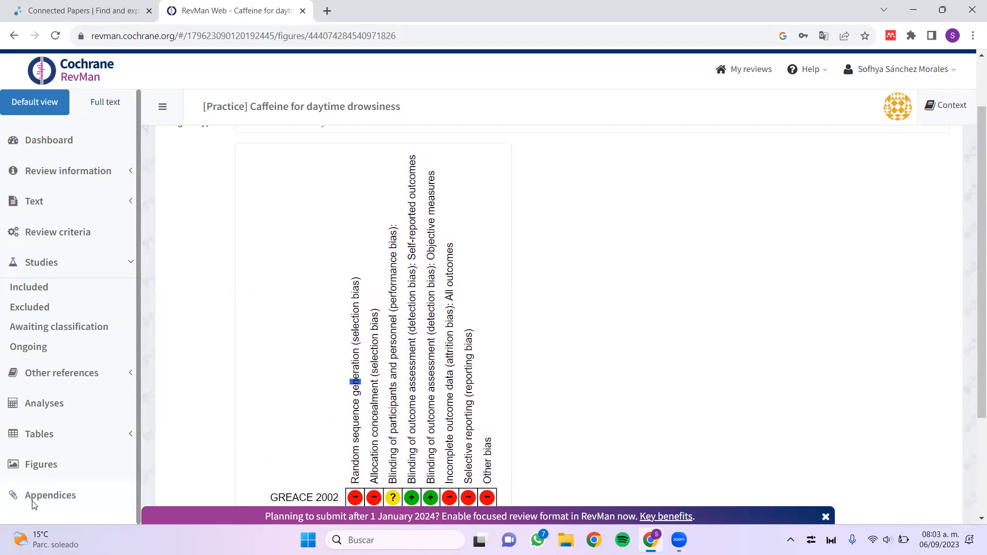
pyautogui.click(92, 465)
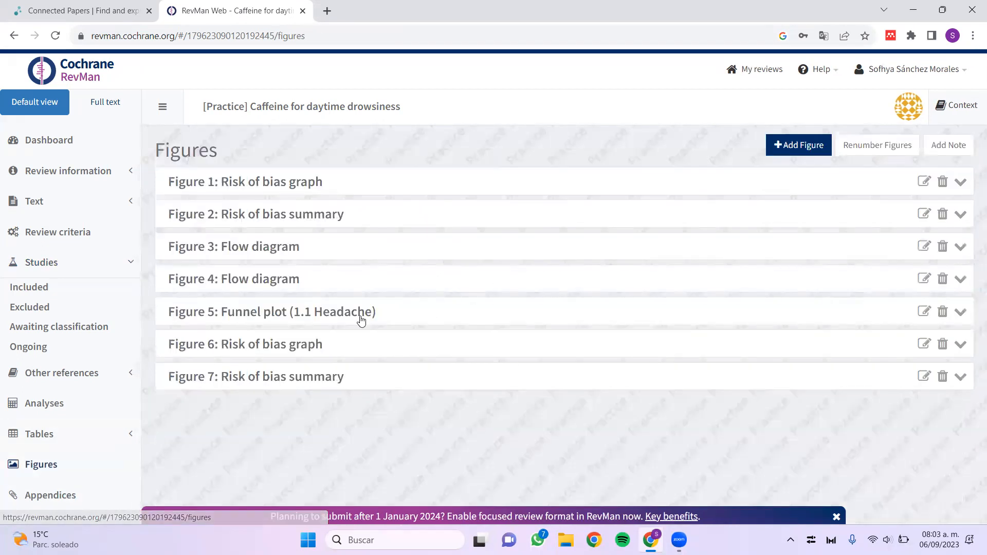
# Expand the last Risk of bias graph, Figure 6, in the list of figures and examine its bars for each bias domain.
pyautogui.click(290, 351)
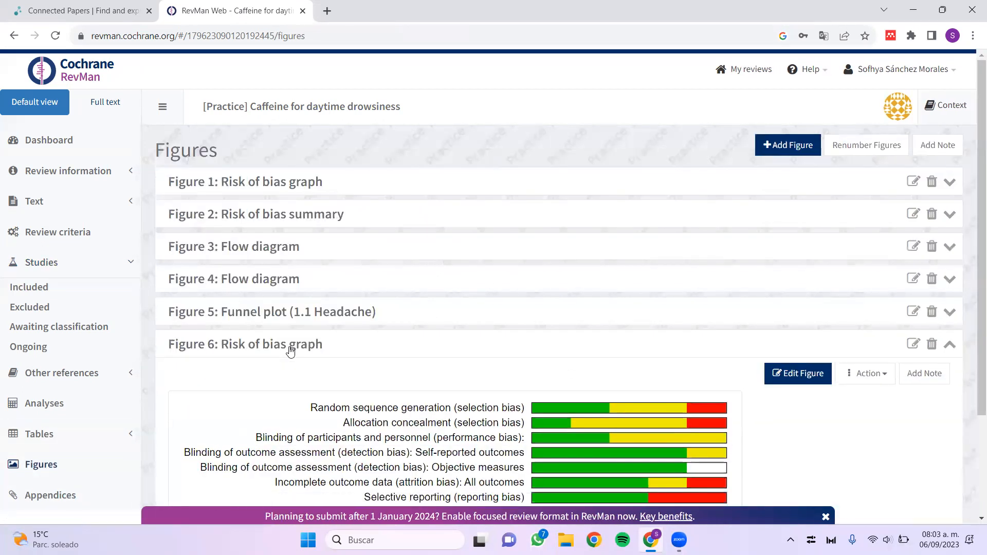
pyautogui.scroll(-1, 289, 348)
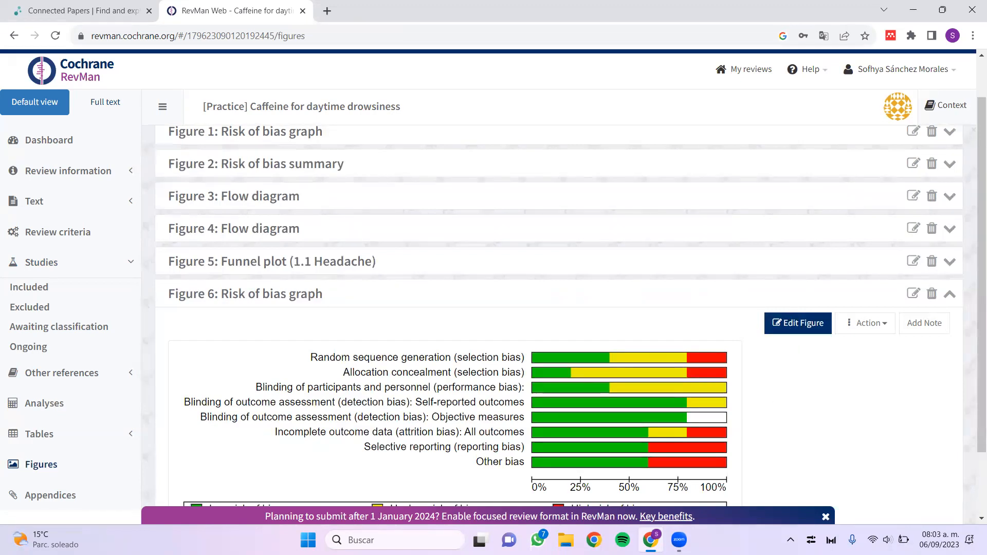
pyautogui.moveTo(679, 540)
pyautogui.click(676, 503)
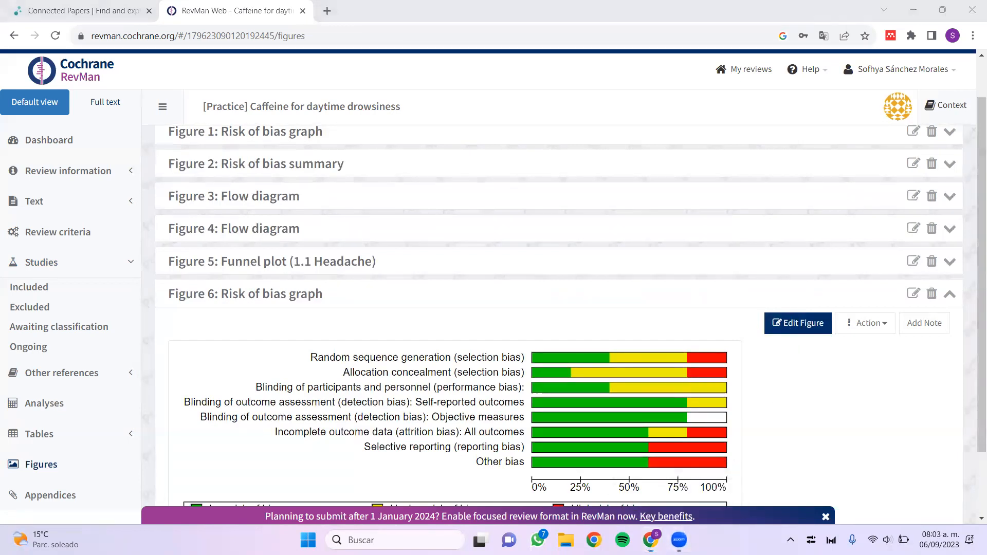